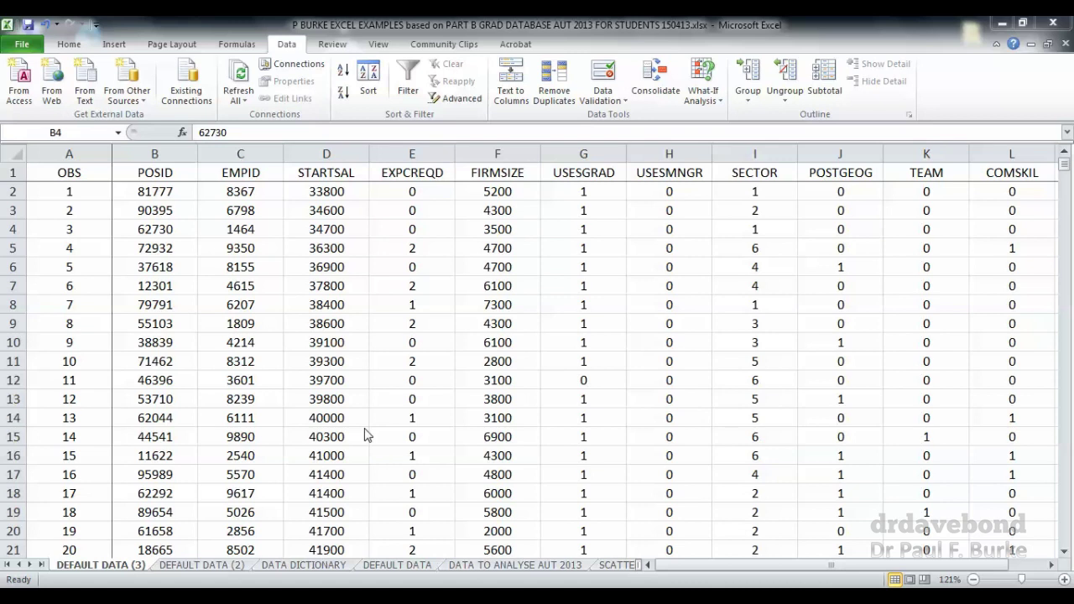
- Toggle AutoFilter off and on so every header from OBS to COMSKIL gets a filter dropdown
{"action": "left_click", "coordinate": [236, 44]}
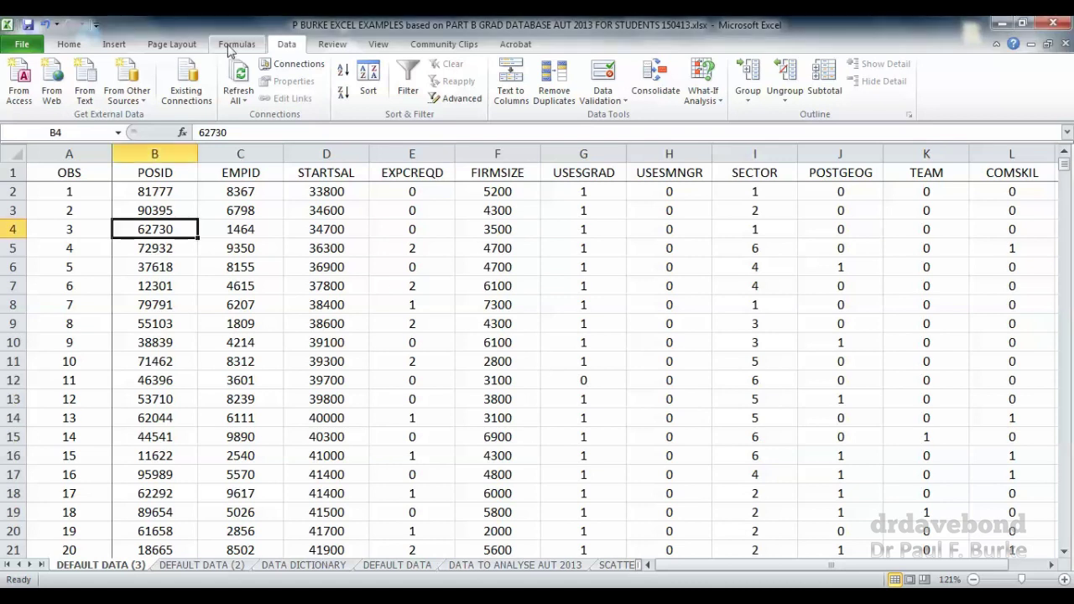
{"action": "left_click", "coordinate": [292, 49]}
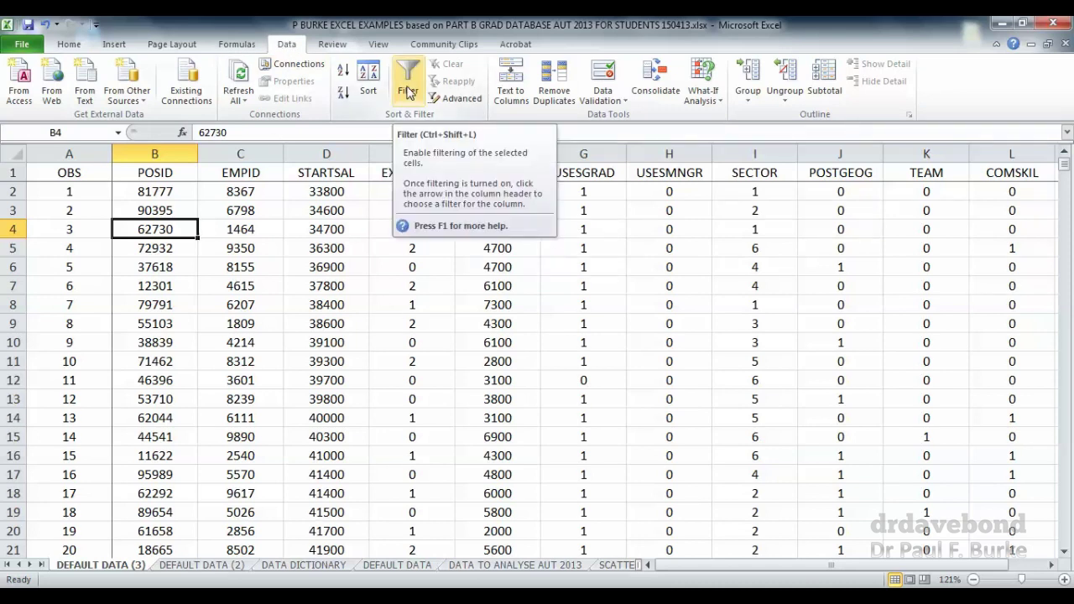
{"action": "left_click", "coordinate": [409, 91]}
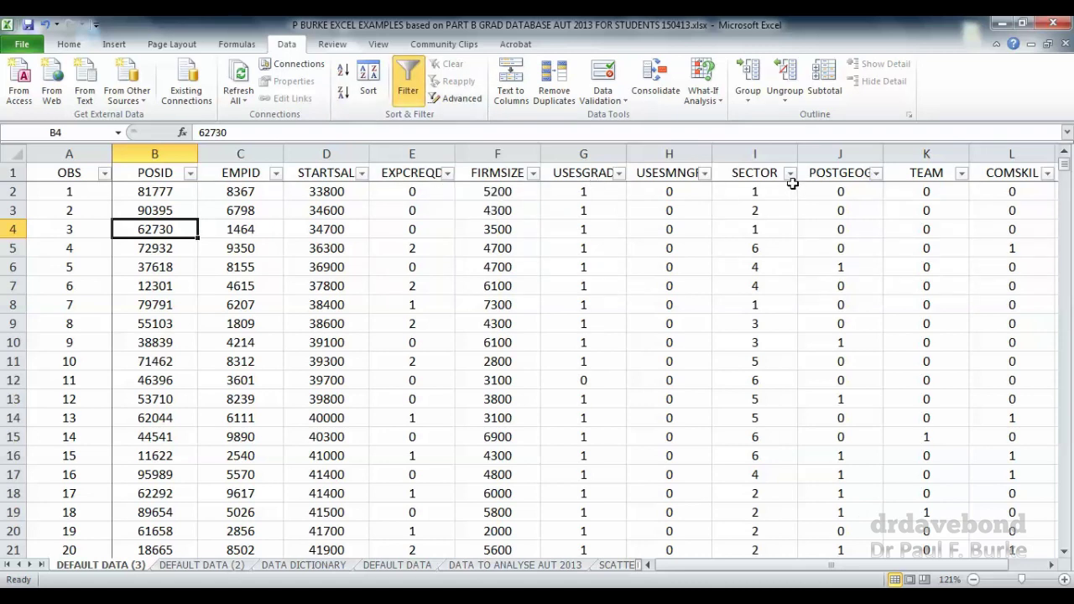
{"action": "left_click", "coordinate": [409, 91]}
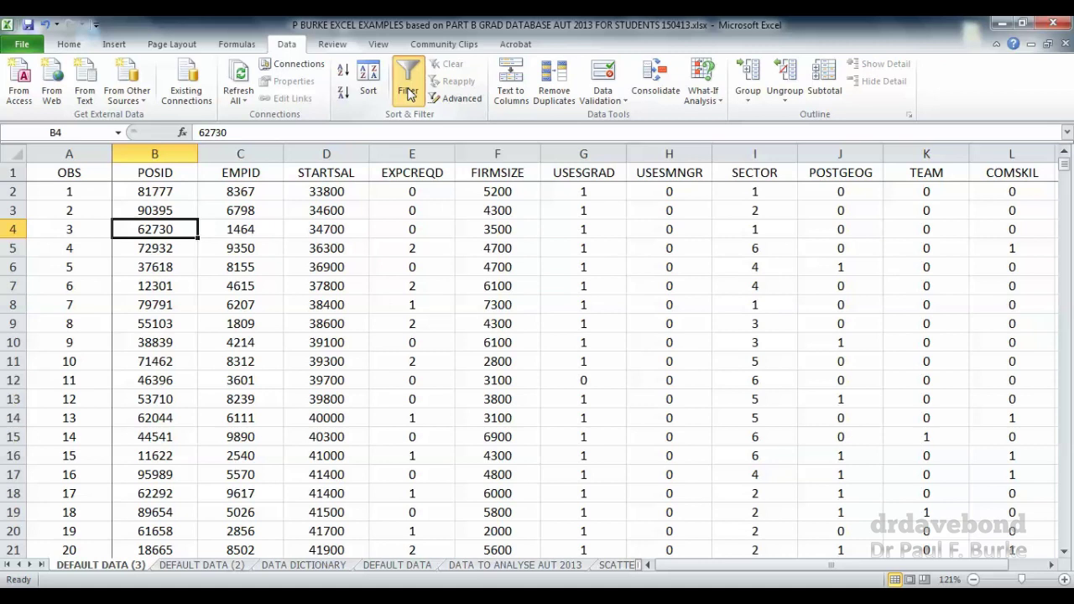
{"action": "left_click", "coordinate": [410, 92]}
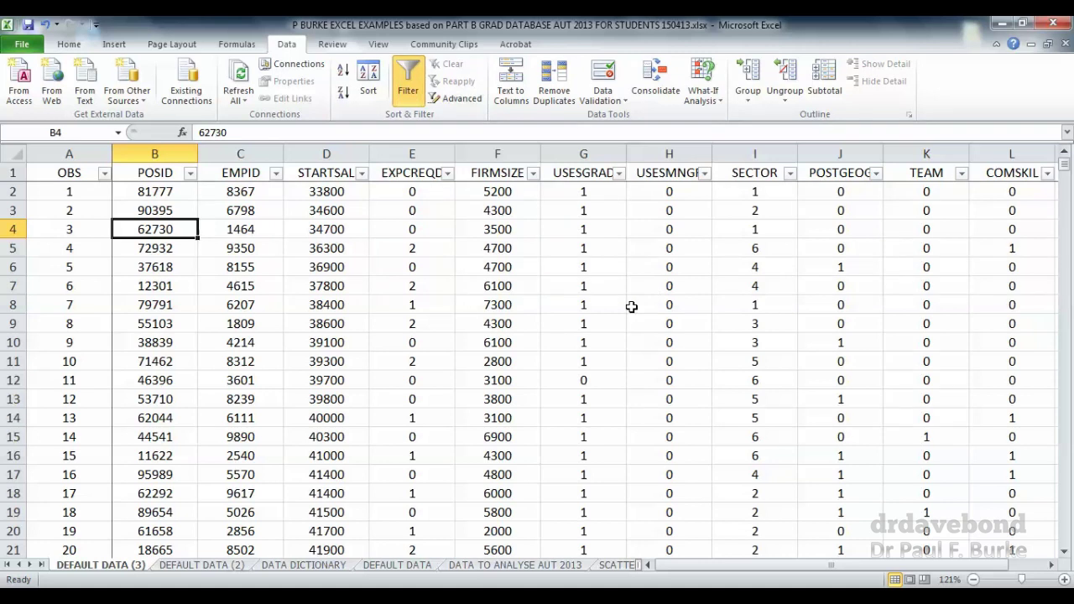
- Filter the SECTOR column to value 2 only, leaving 60 of 380 records, and scroll the results
{"action": "left_click", "coordinate": [789, 174]}
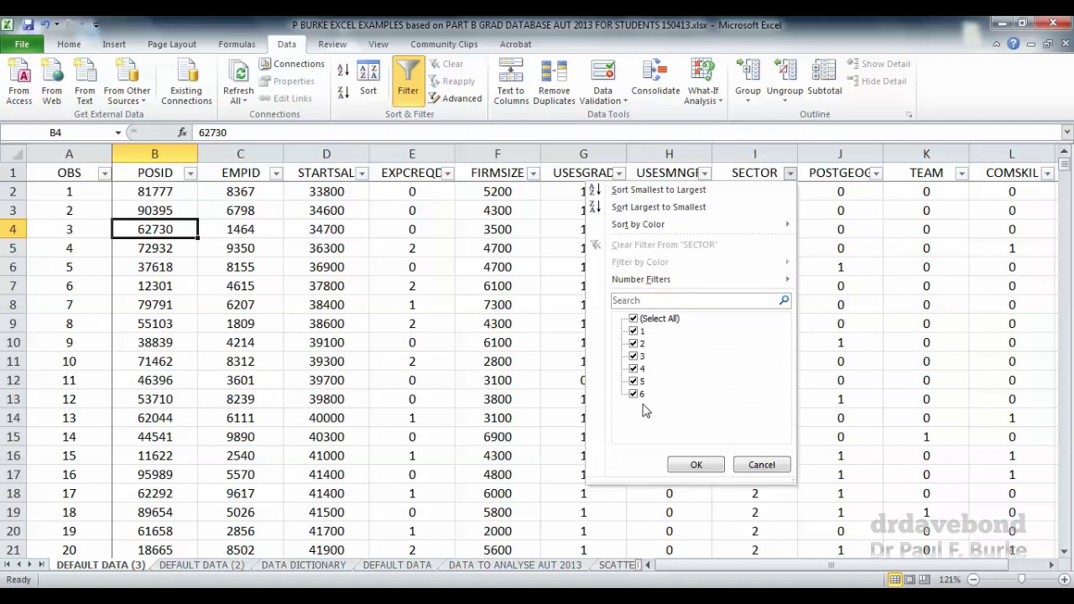
{"action": "left_click", "coordinate": [634, 320]}
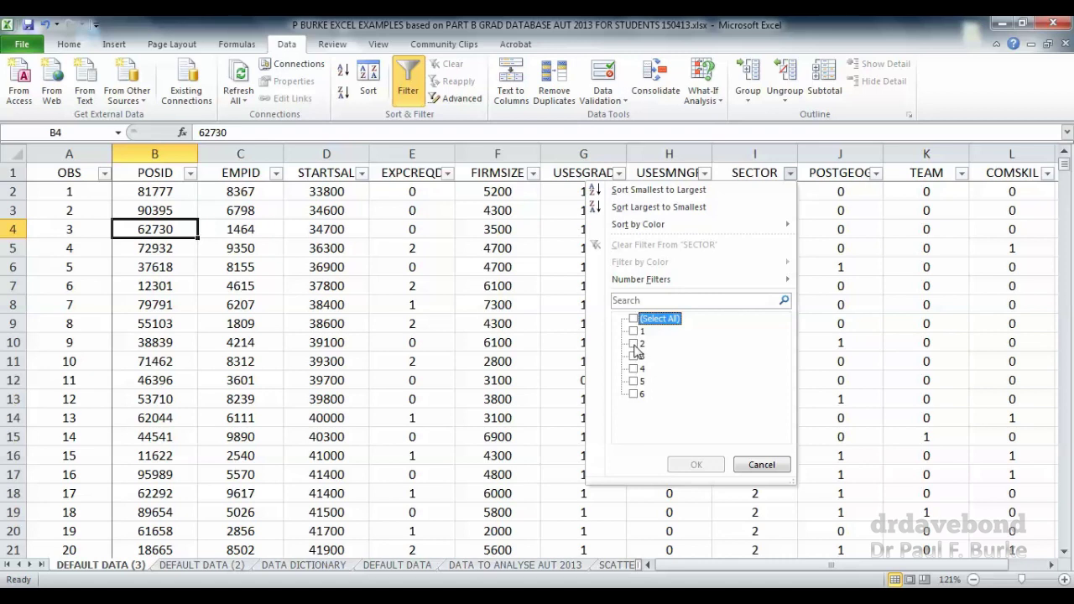
{"action": "left_click", "coordinate": [635, 345]}
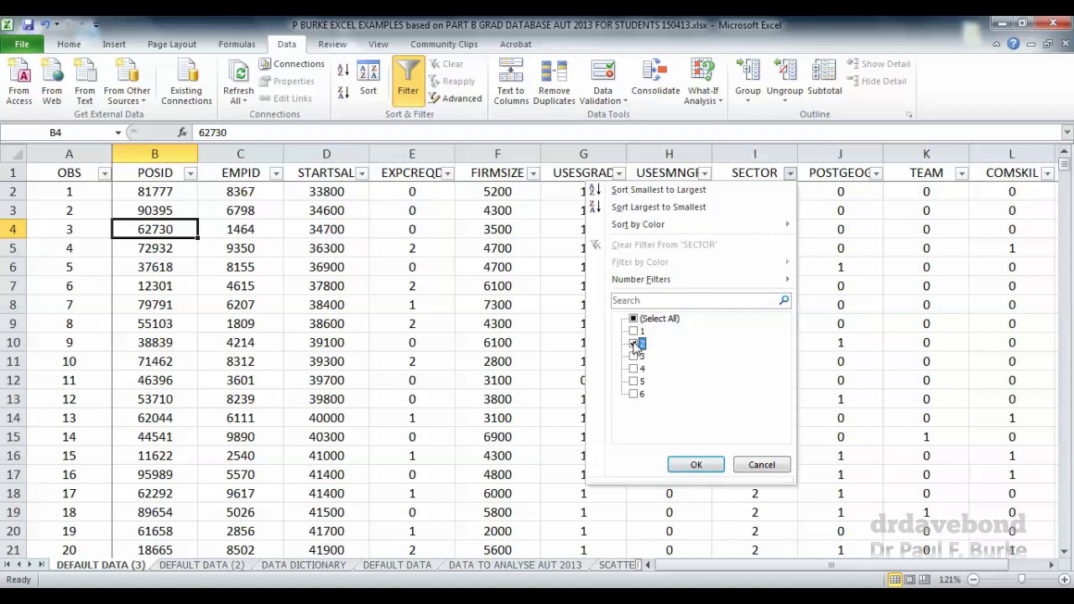
{"action": "left_click", "coordinate": [696, 465]}
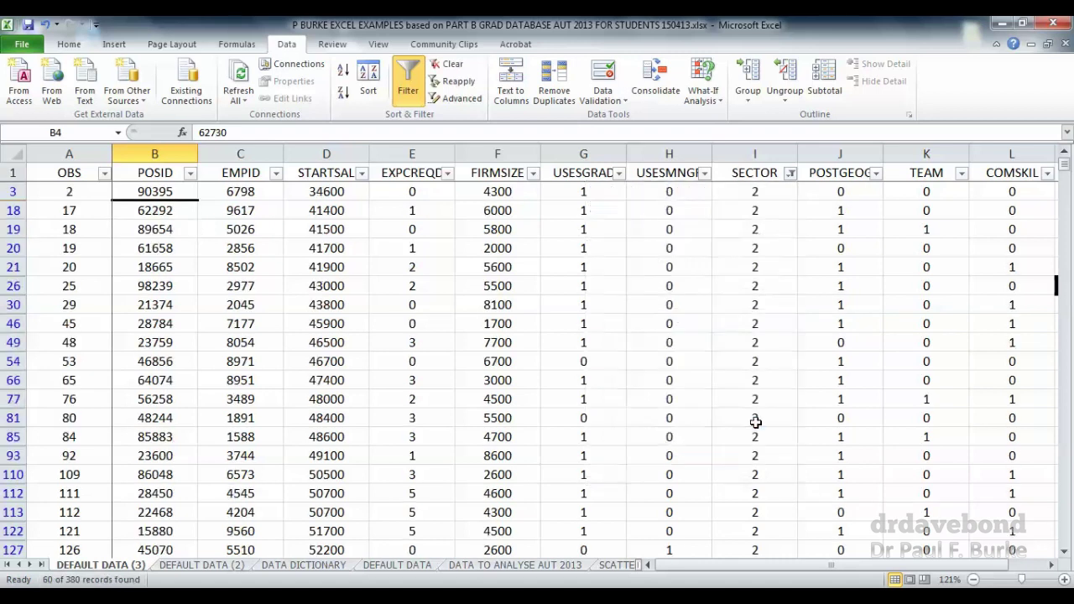
{"action": "left_click", "coordinate": [756, 194]}
{"action": "scroll", "coordinate": [756, 330], "scroll_direction": "down", "scroll_amount": 12}
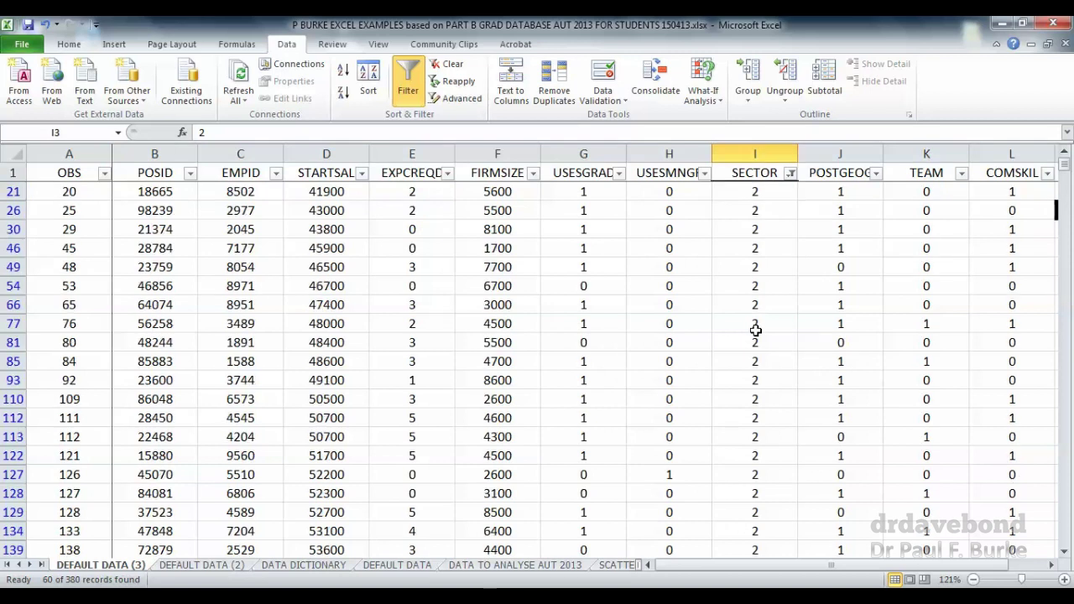
{"action": "scroll", "coordinate": [755, 332], "scroll_direction": "down", "scroll_amount": 3}
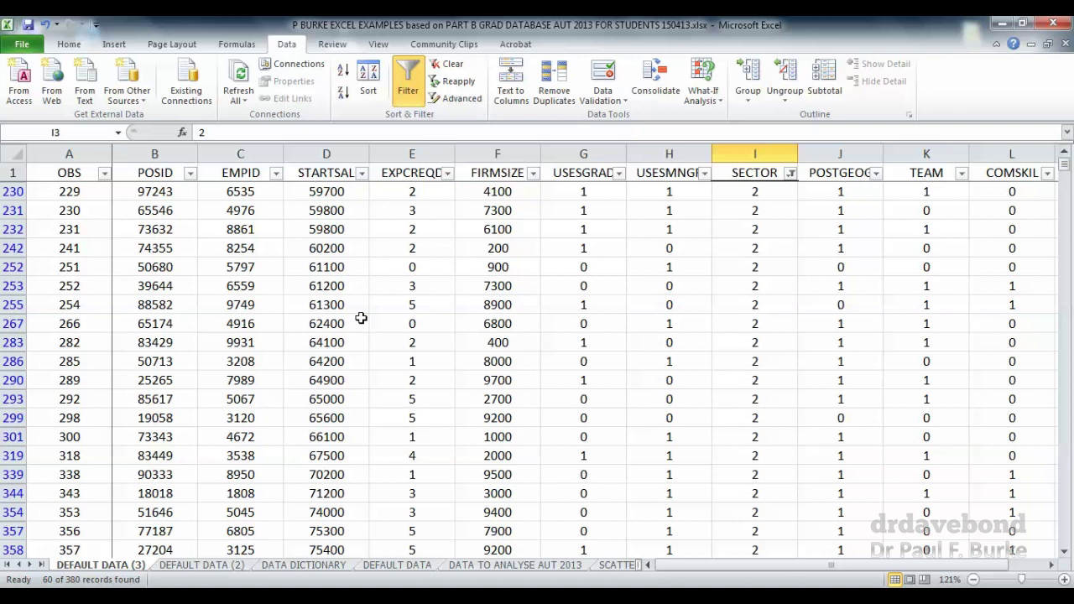
- Copy the visible sector 2 rows and insert a new blank worksheet, Sheet6
{"action": "left_click", "coordinate": [13, 151]}
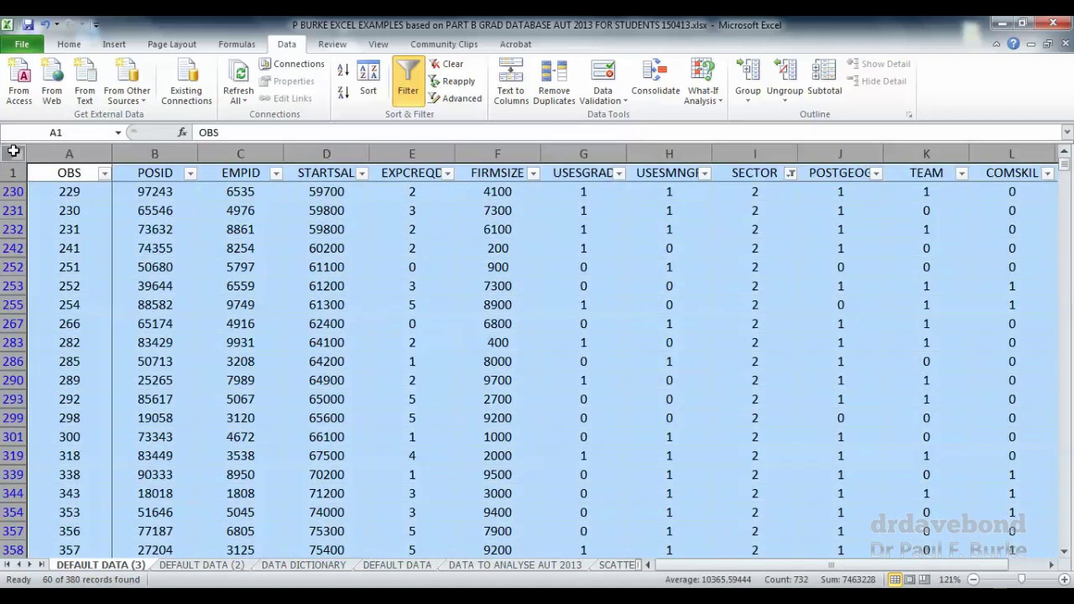
{"action": "key", "text": "ctrl+c"}
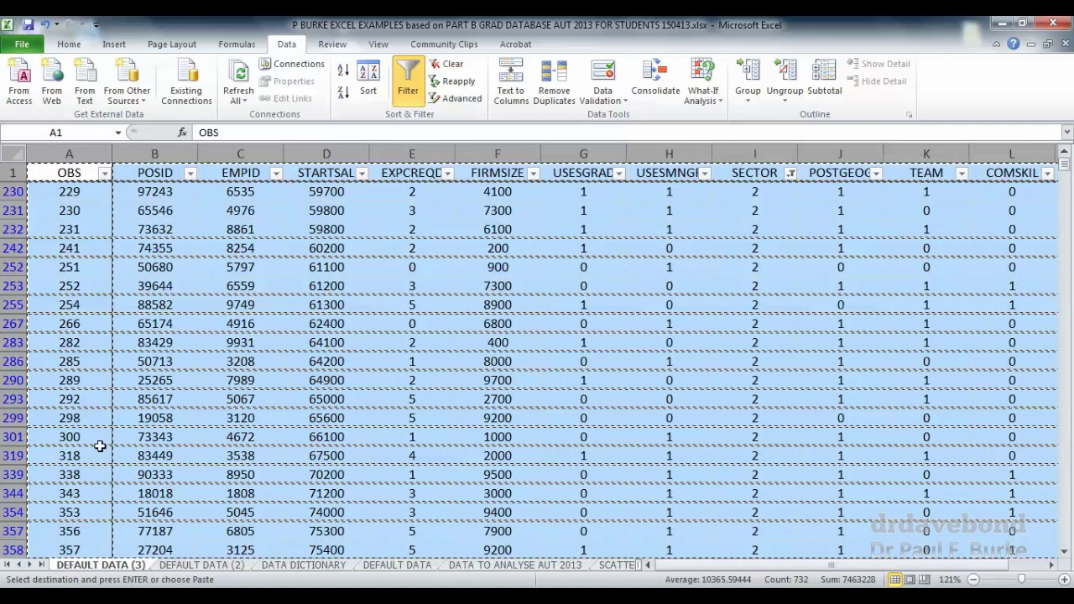
{"action": "right_click", "coordinate": [99, 445]}
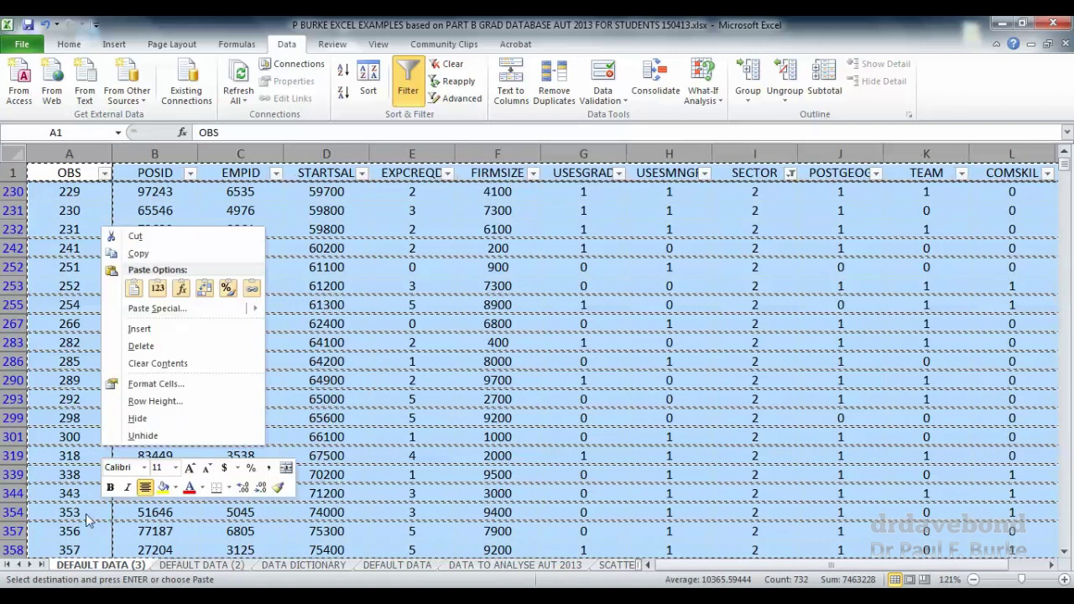
{"action": "right_click", "coordinate": [101, 566]}
{"action": "left_click", "coordinate": [139, 392]}
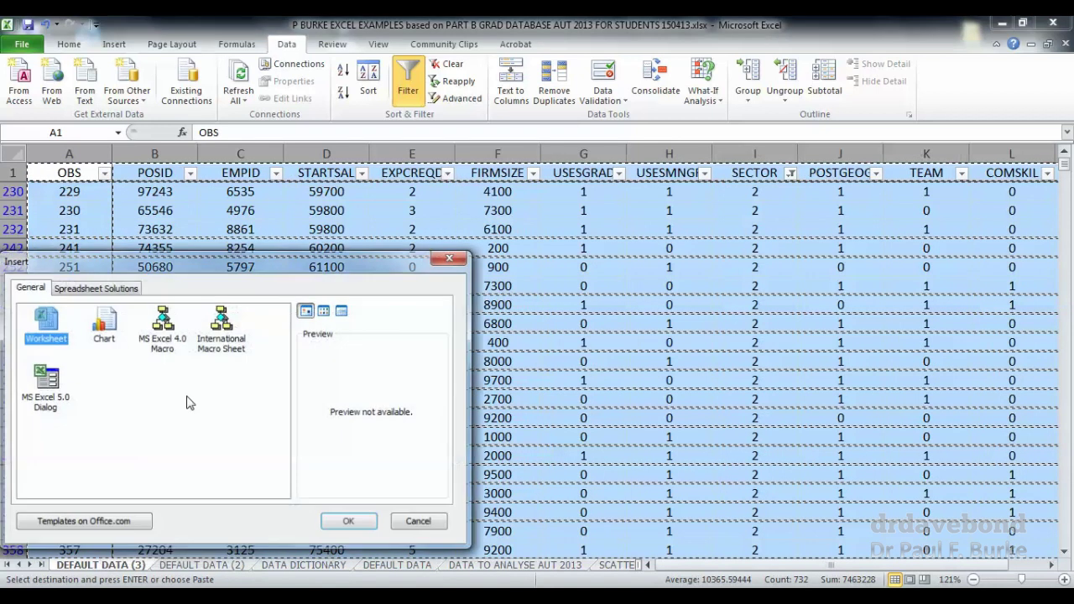
{"action": "left_click", "coordinate": [349, 523]}
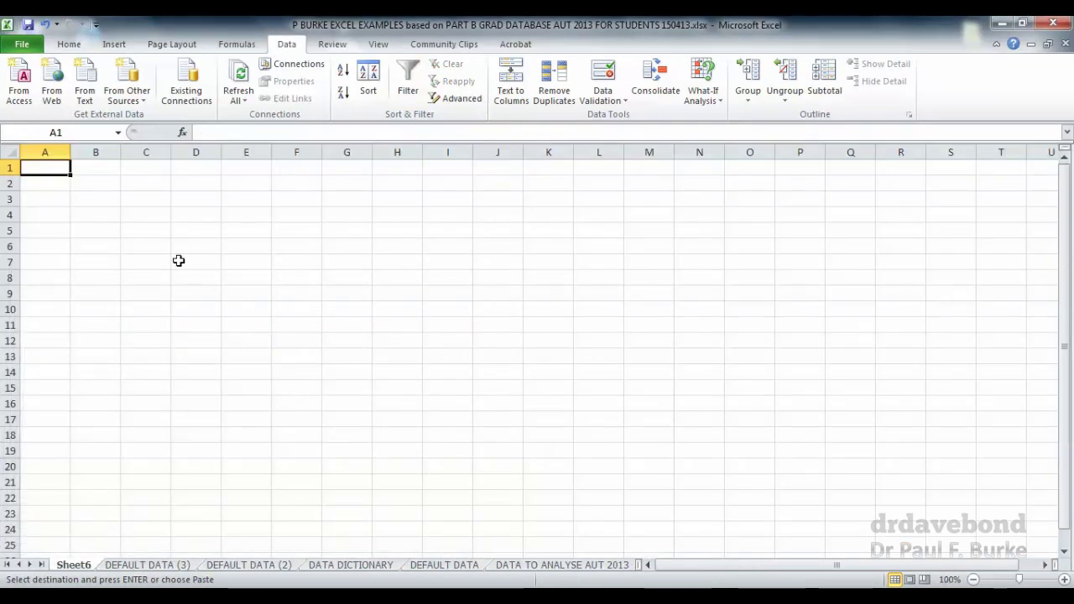
- Paste the sector 2 data into Sheet6 at A1: headers plus 60 records in rows 2–61
{"action": "key", "text": "ctrl+v"}
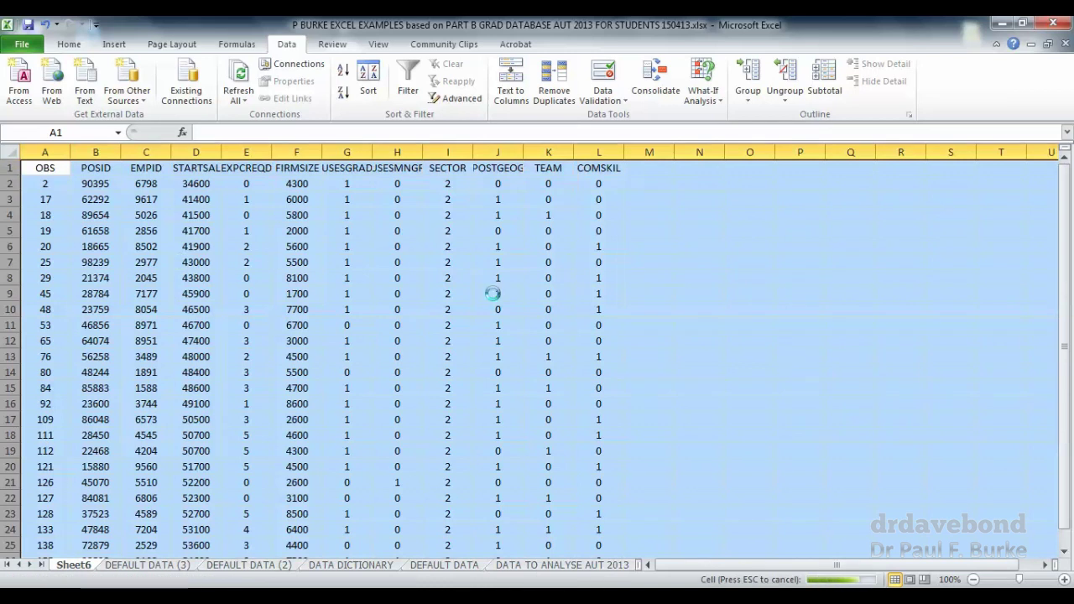
{"action": "left_click", "coordinate": [450, 183]}
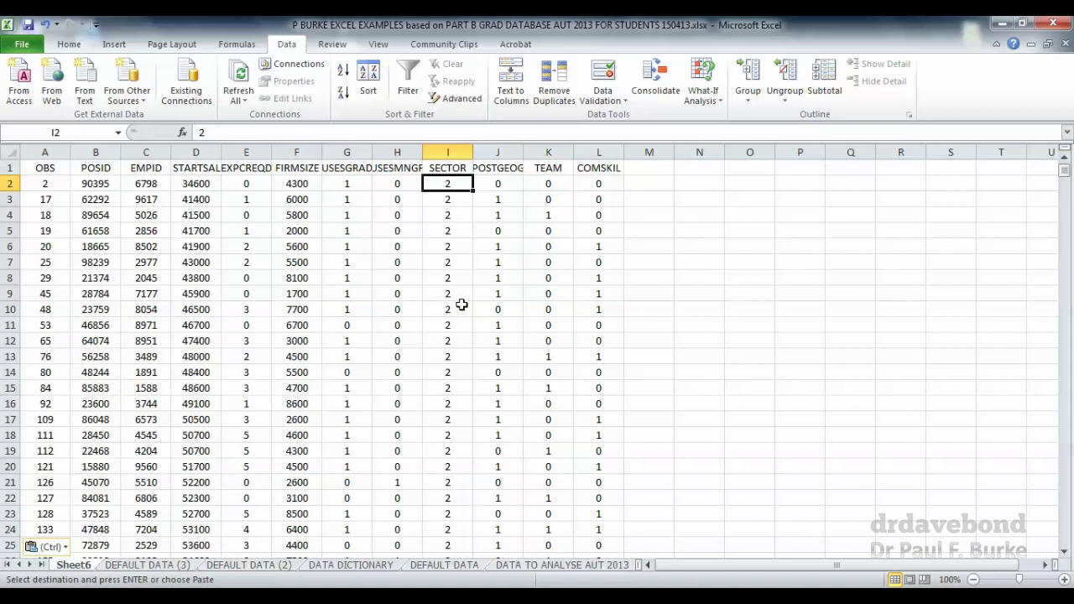
{"action": "scroll", "coordinate": [461, 304], "scroll_direction": "down", "scroll_amount": 15}
{"action": "scroll", "coordinate": [462, 305], "scroll_direction": "up", "scroll_amount": 3}
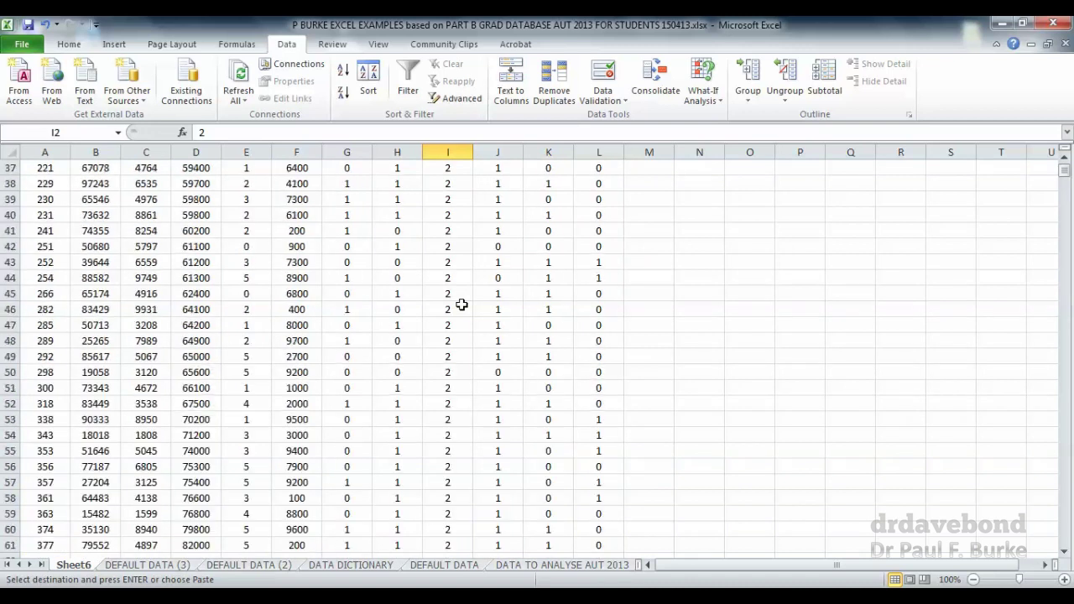
{"action": "scroll", "coordinate": [462, 304], "scroll_direction": "down", "scroll_amount": 1}
{"action": "left_click", "coordinate": [63, 468]}
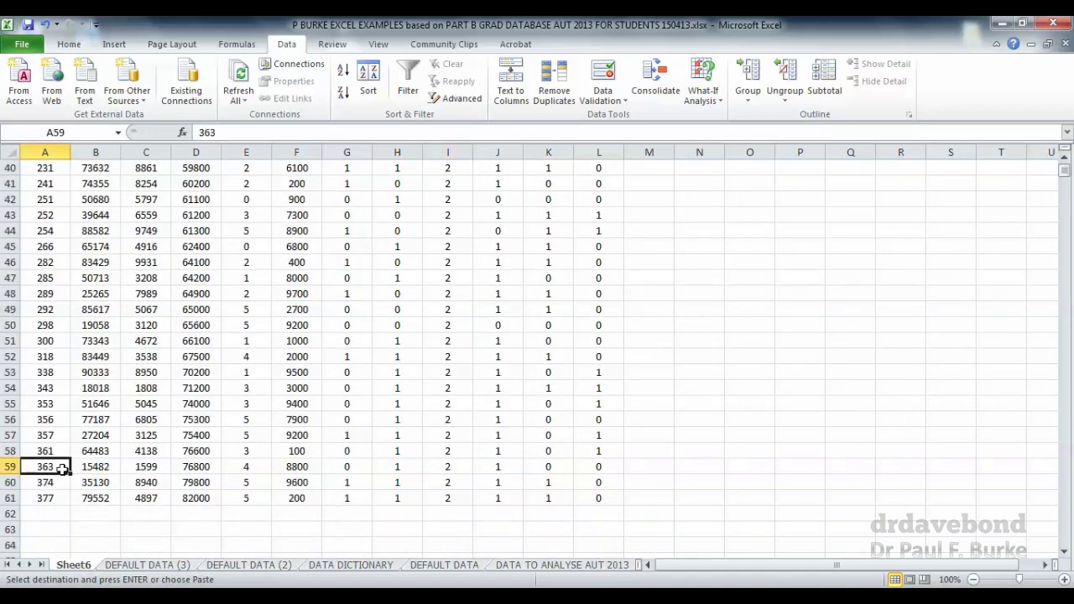
{"action": "key", "text": "ctrl+Home"}
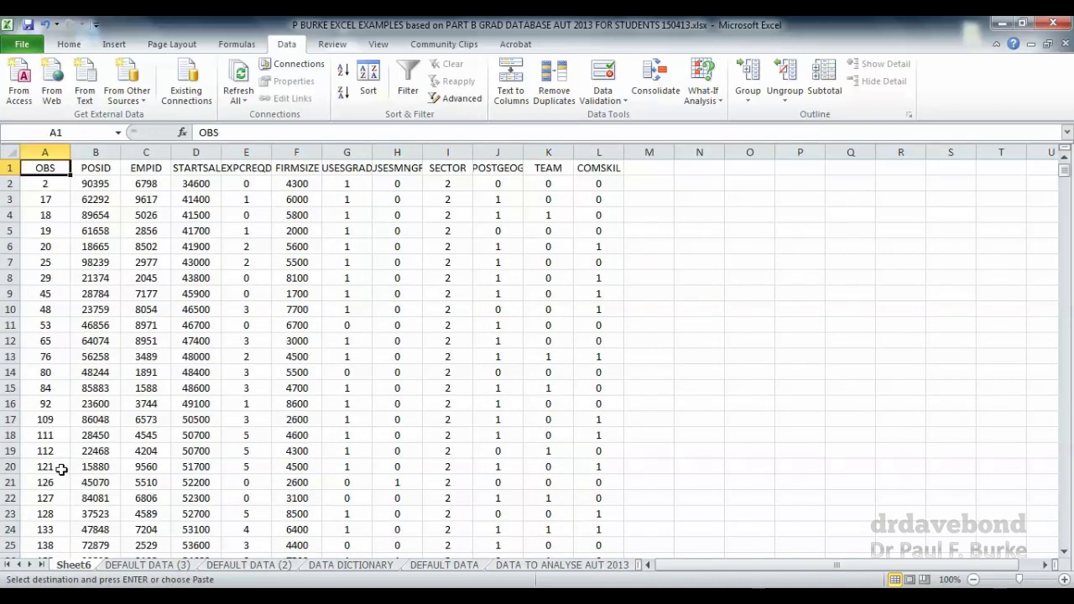
- Add filter dropdowns to the Sheet6 headers and widen all columns so each heading shows in full
{"action": "left_click", "coordinate": [10, 168]}
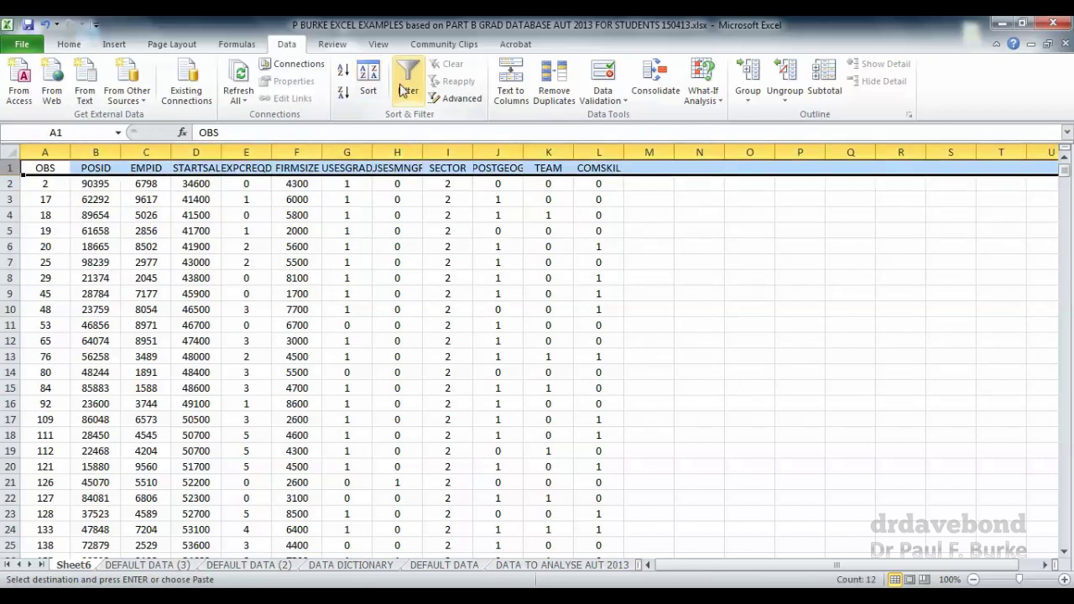
{"action": "left_click", "coordinate": [409, 84]}
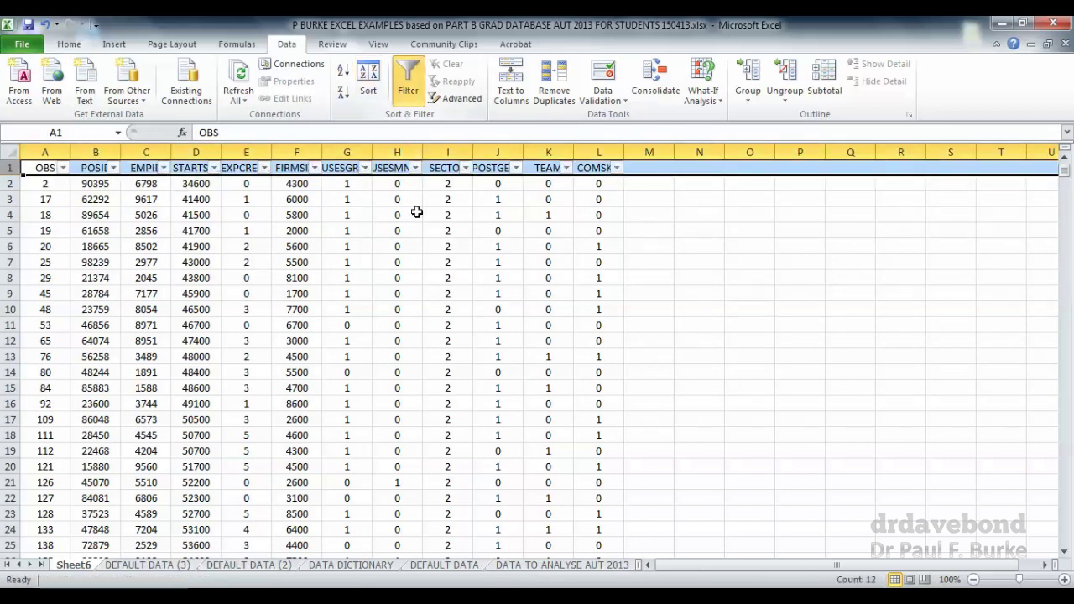
{"action": "left_click", "coordinate": [5, 153]}
{"action": "left_click_drag", "start_coordinate": [73, 156], "coordinate": [106, 156]}
{"action": "left_click", "coordinate": [320, 231]}
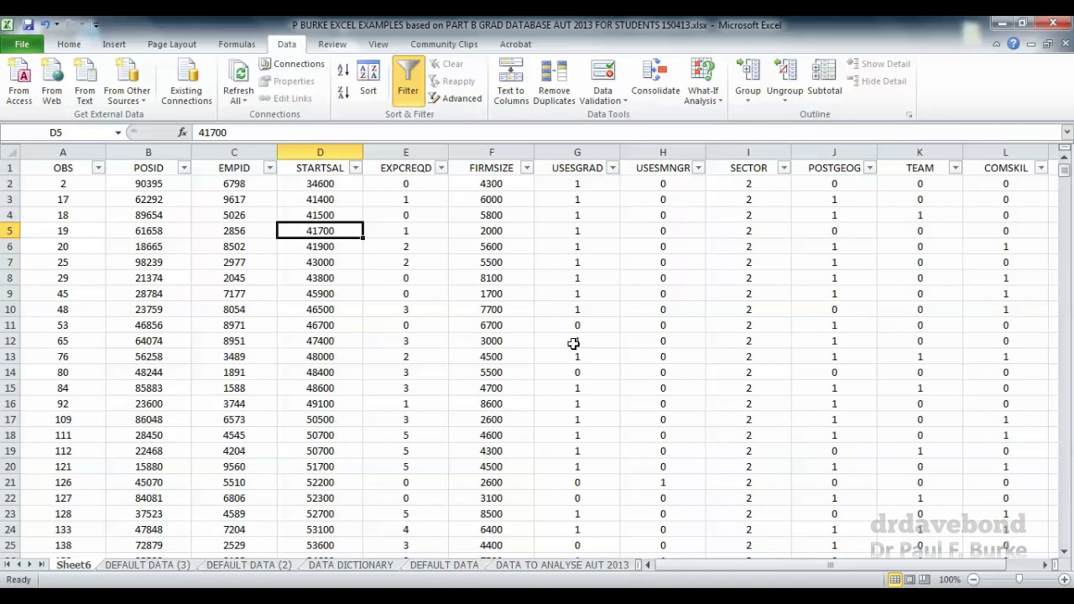
- Start a STARTSAL Number Filter using 'Greater Than Or Equal To'
{"action": "left_click", "coordinate": [356, 170]}
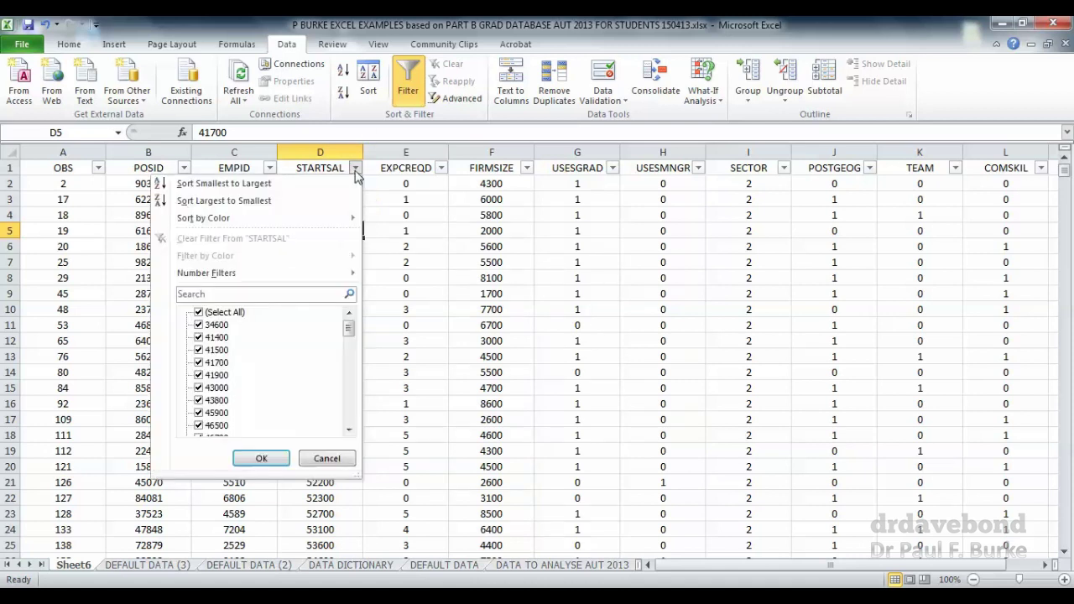
{"action": "mouse_move", "coordinate": [300, 279]}
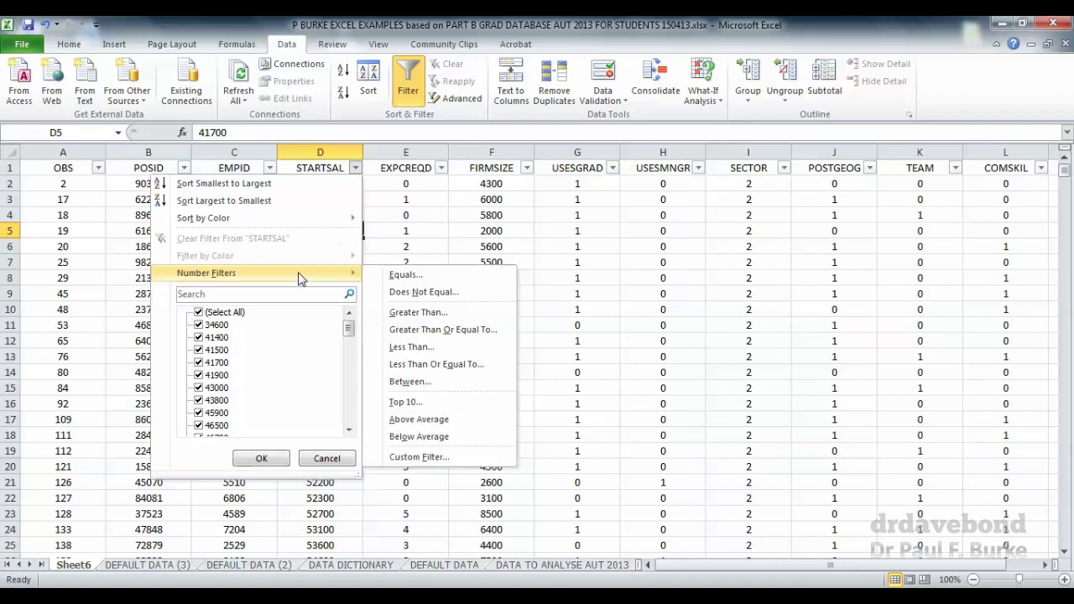
{"action": "left_click", "coordinate": [405, 330]}
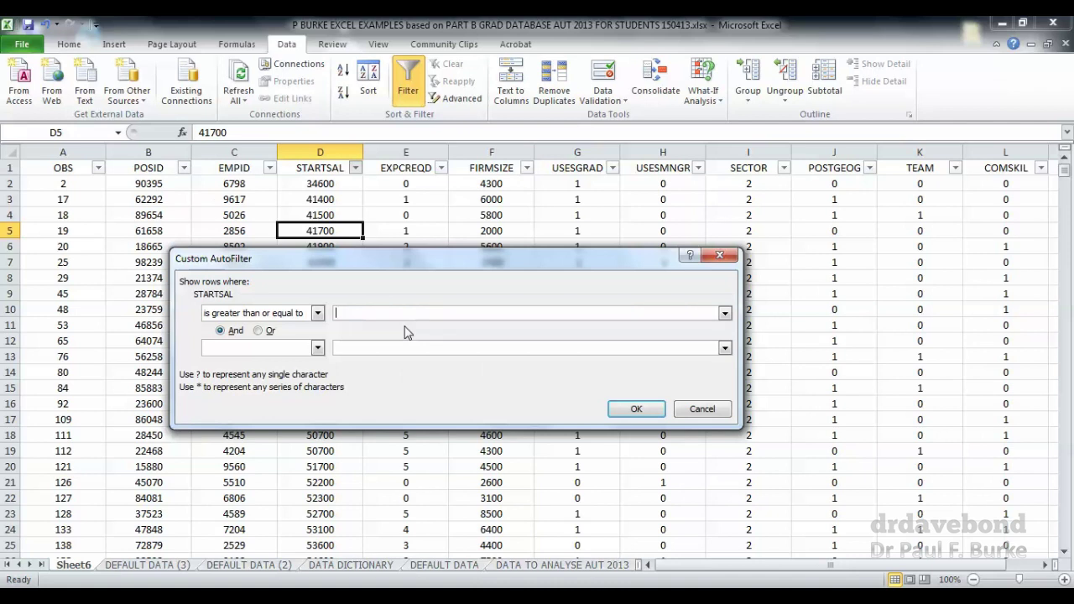
- Filter STARTSAL to ≥ 50000 And < 60000, leaving 24 of 60 records visible
{"action": "type", "text": "50000"}
{"action": "left_click", "coordinate": [279, 348]}
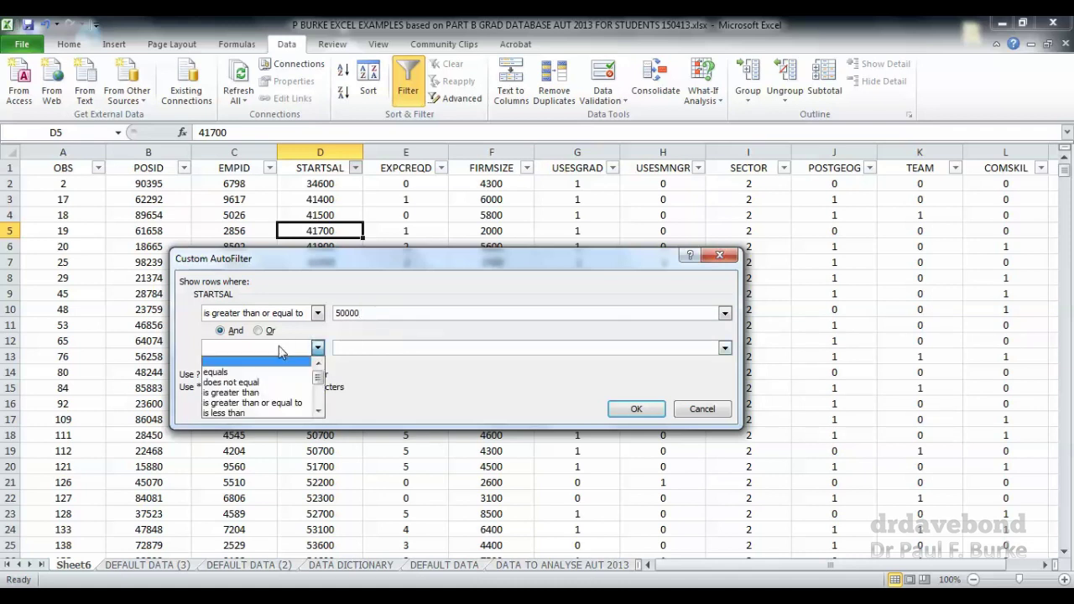
{"action": "left_click", "coordinate": [273, 413]}
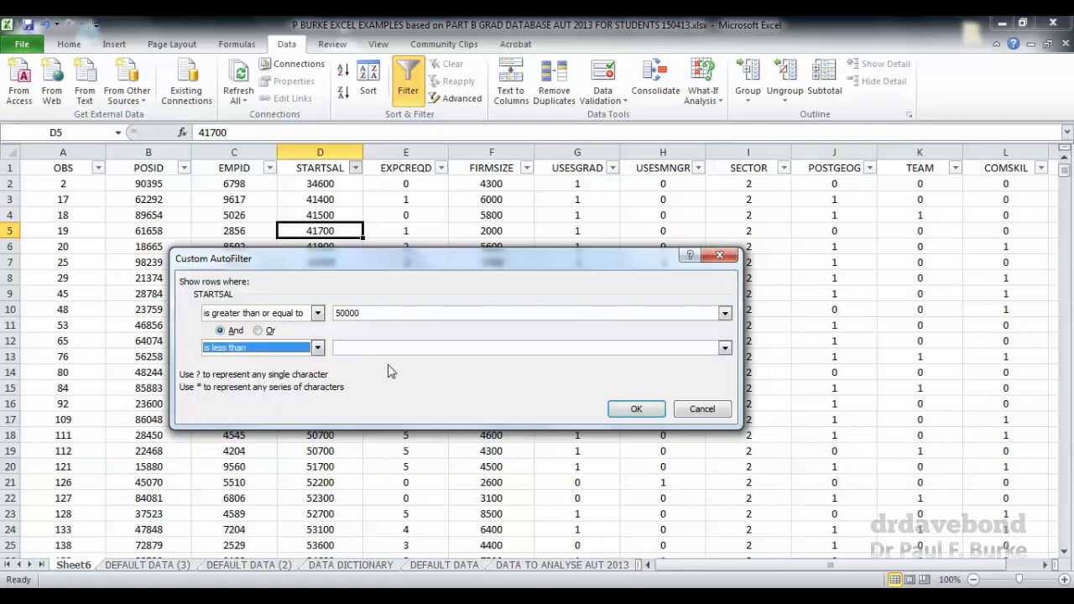
{"action": "left_click", "coordinate": [342, 347]}
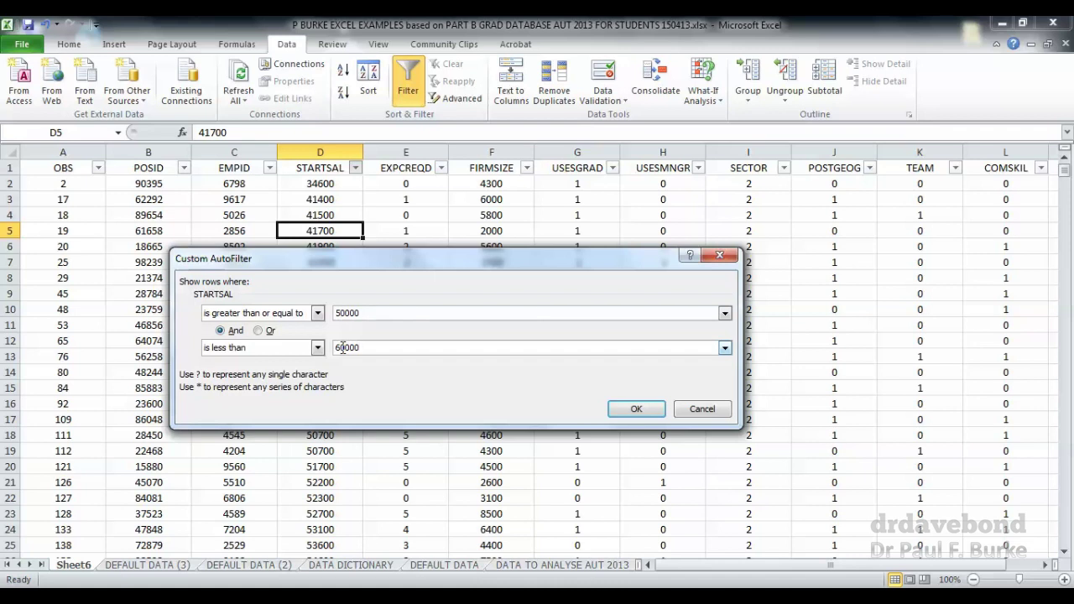
{"action": "left_click", "coordinate": [636, 409]}
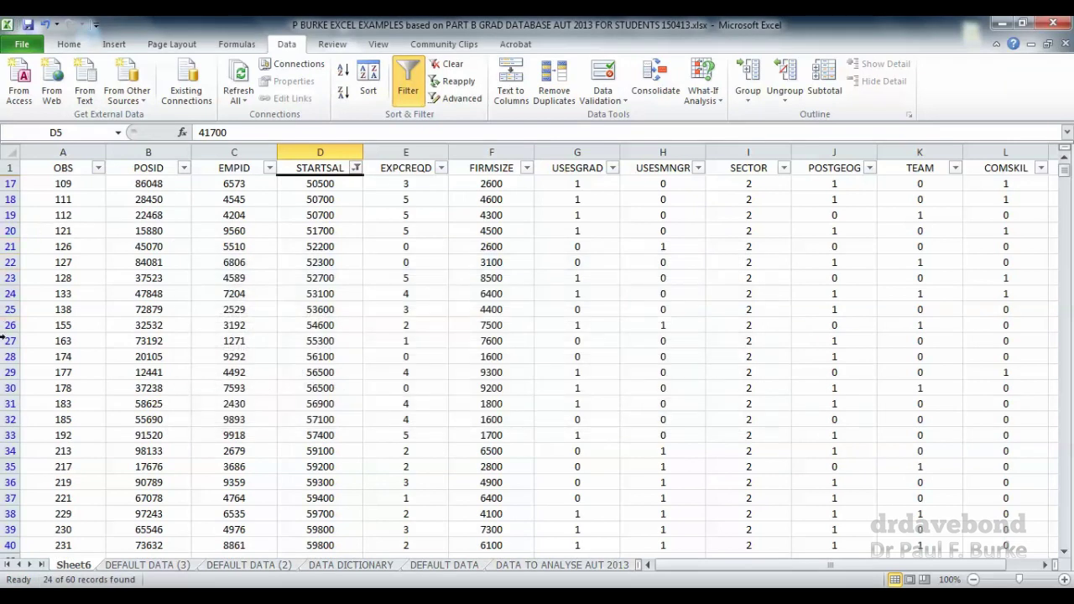
{"action": "left_click", "coordinate": [317, 183]}
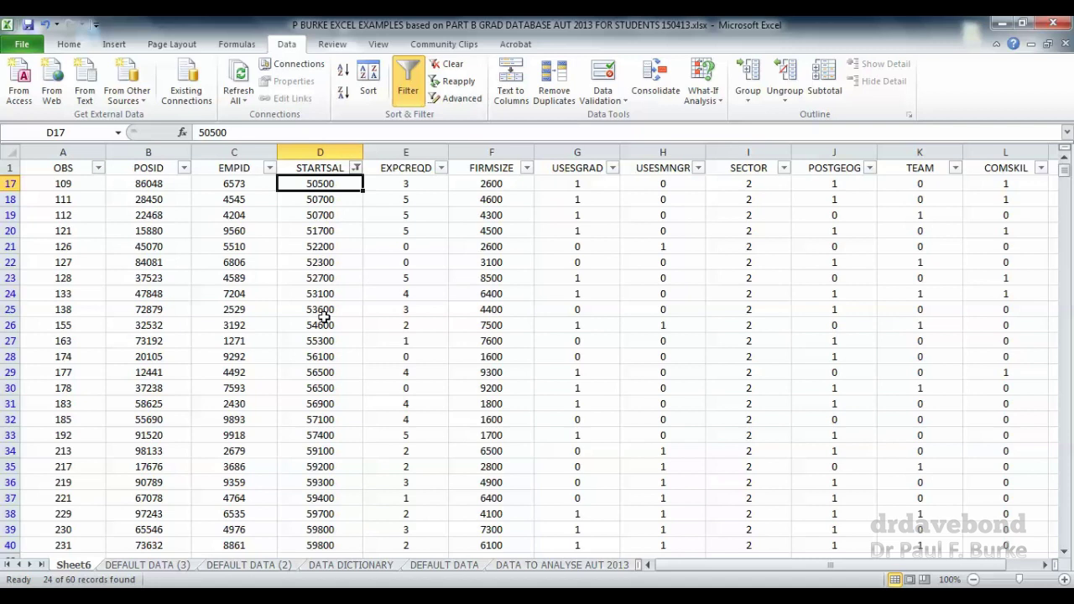
{"action": "scroll", "coordinate": [320, 370], "scroll_direction": "down", "scroll_amount": 2}
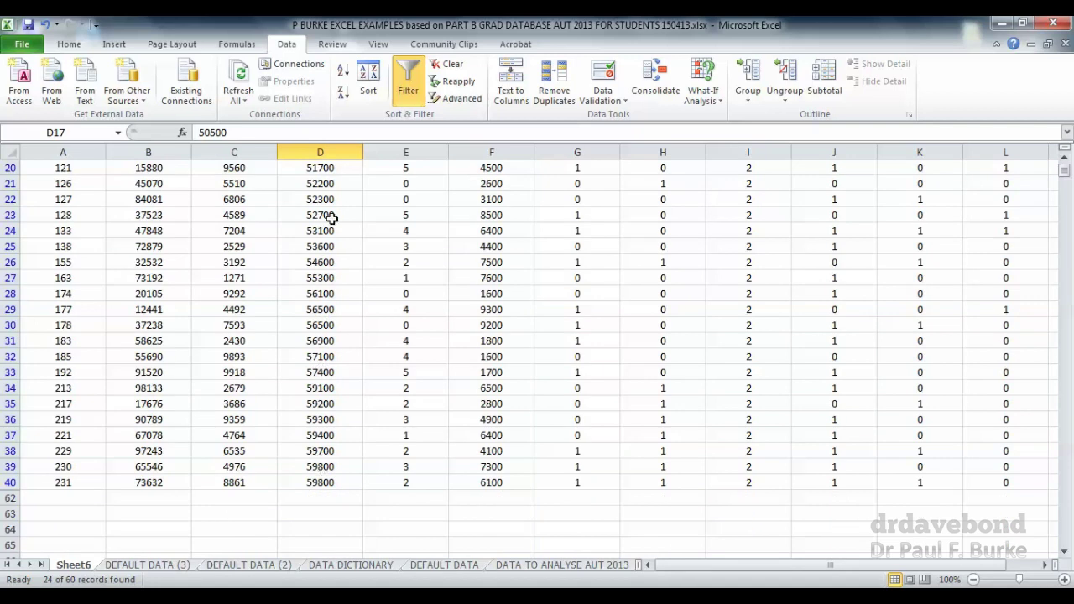
{"action": "scroll", "coordinate": [329, 252], "scroll_direction": "up", "scroll_amount": 2}
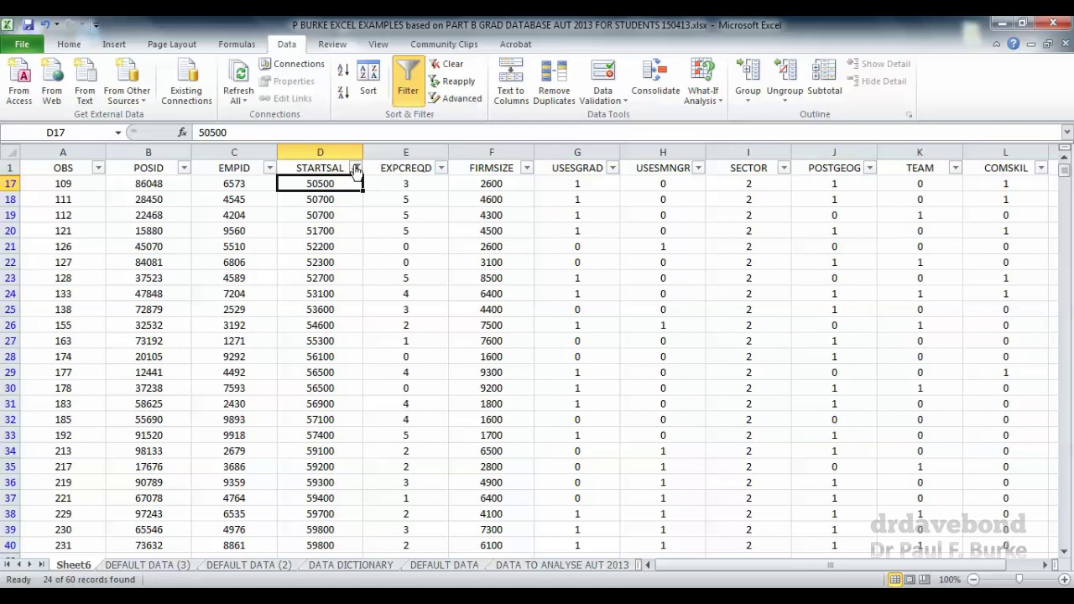
- Clear the STARTSAL filter by switching Filter off and on, showing all 60 records
{"action": "mouse_move", "coordinate": [356, 171]}
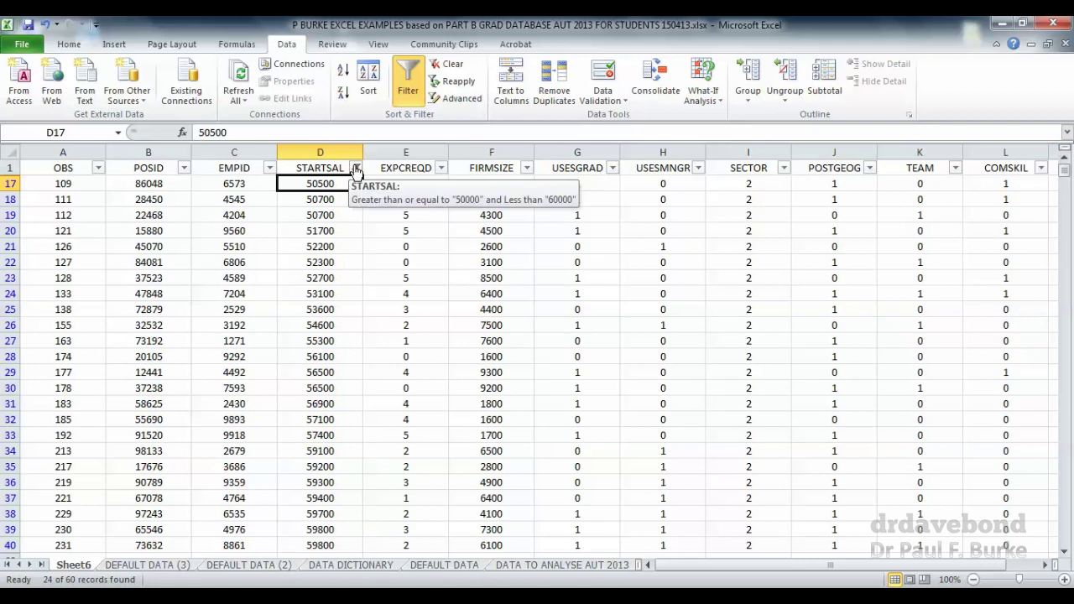
{"action": "left_click", "coordinate": [407, 91]}
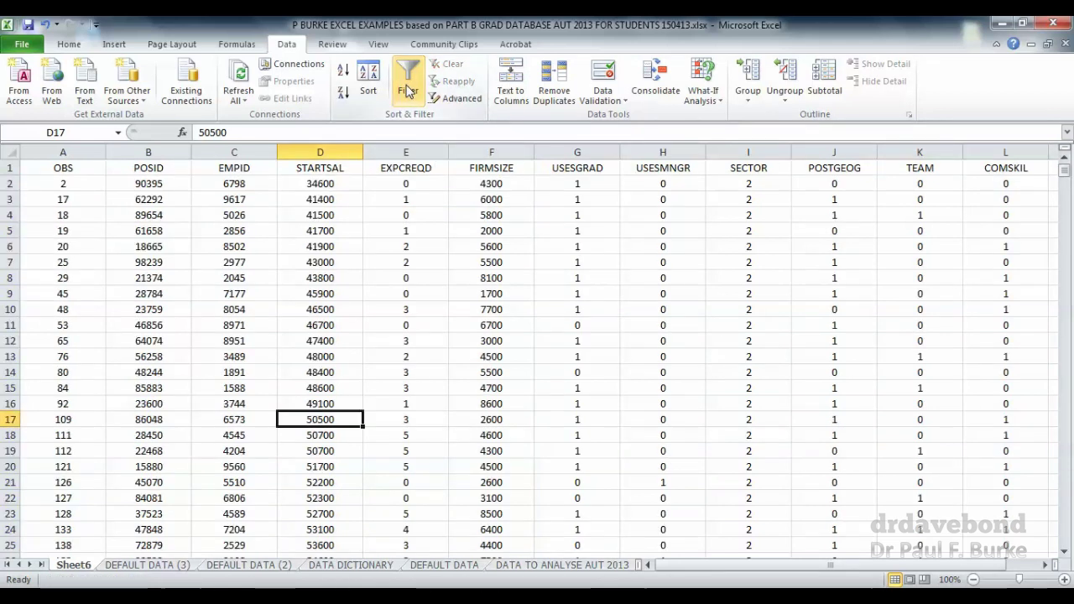
{"action": "left_click", "coordinate": [410, 90]}
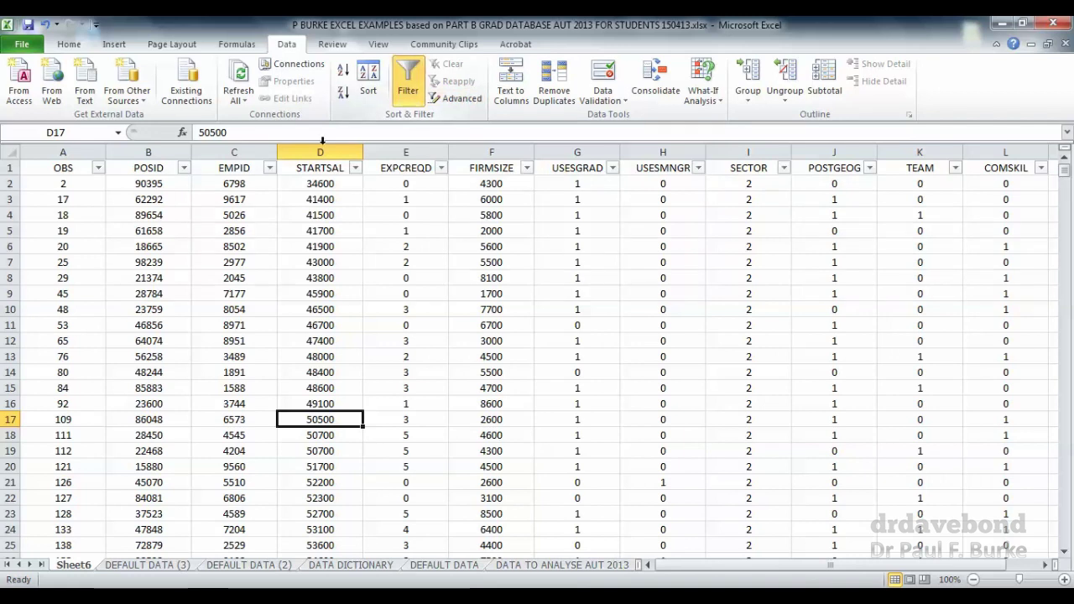
- Search the POSID filter for 834 to show only record 83429 (1 of 60)
{"action": "left_click", "coordinate": [184, 168]}
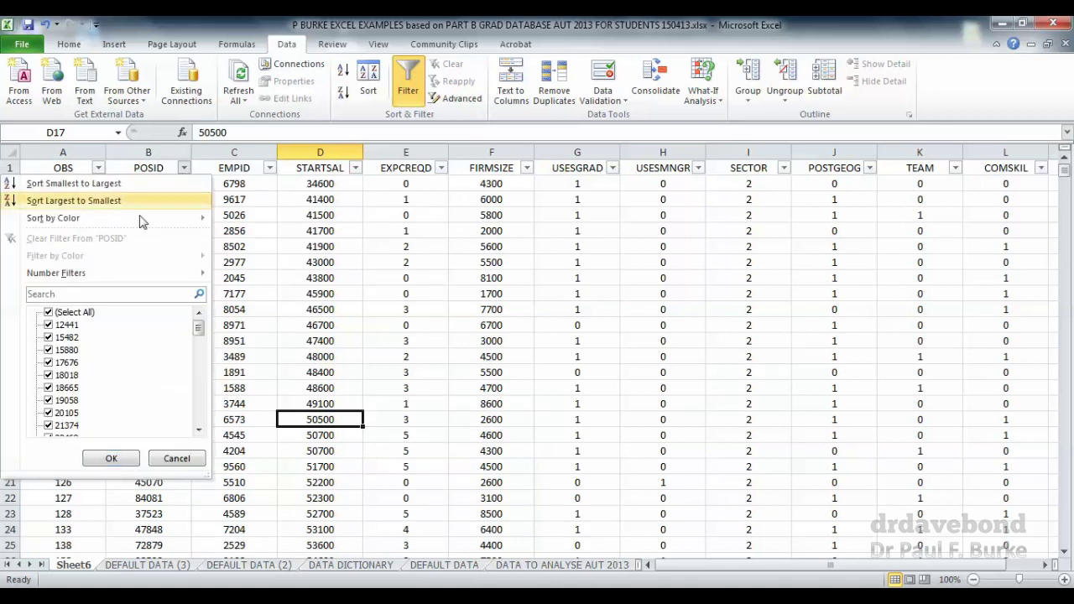
{"action": "left_click", "coordinate": [120, 294]}
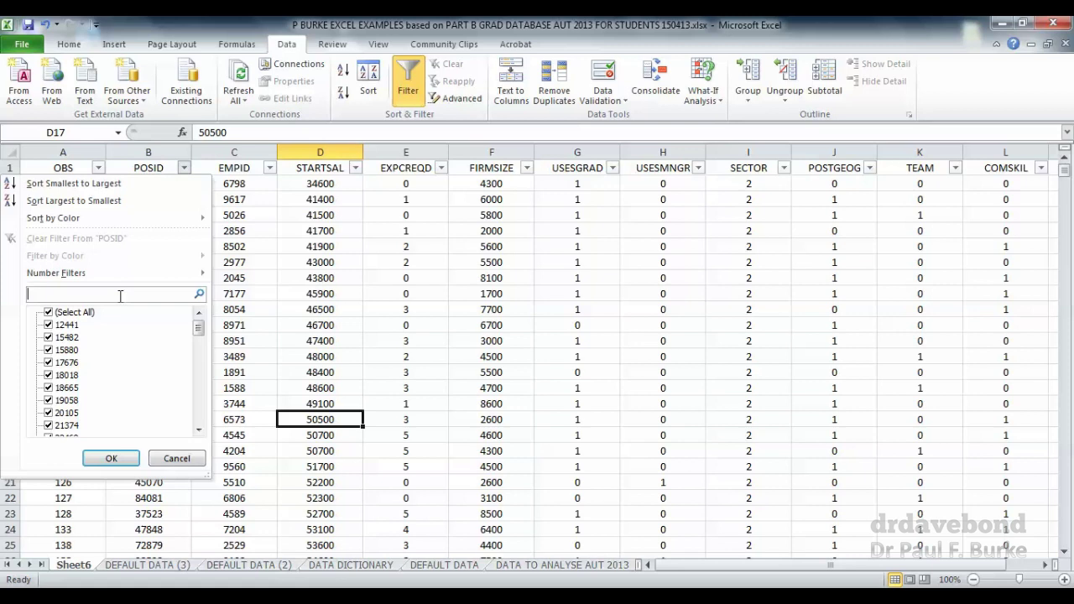
{"action": "type", "text": "83429"}
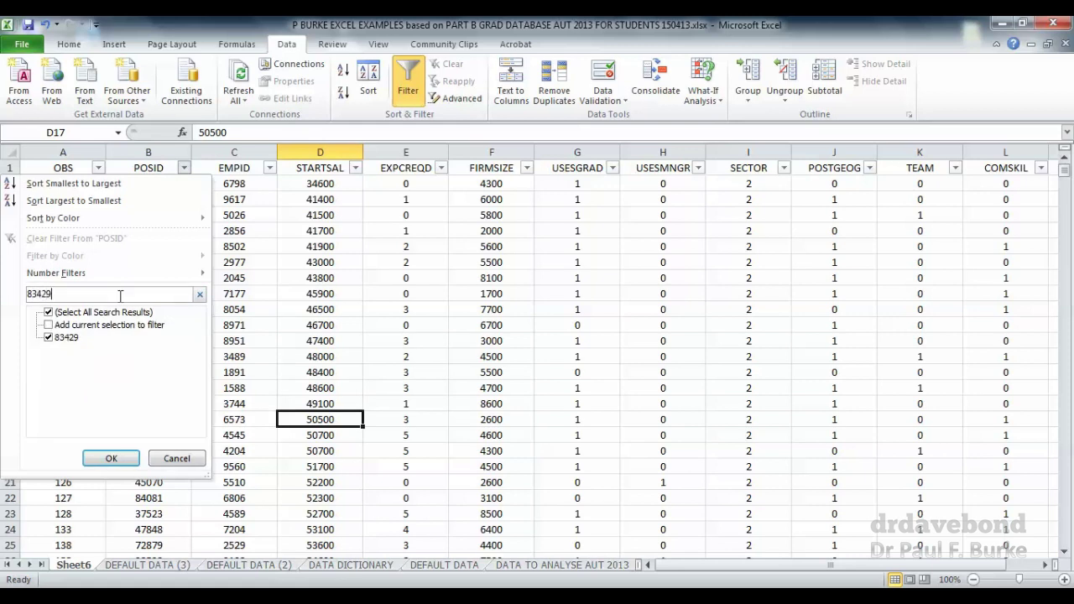
{"action": "key", "text": "Return"}
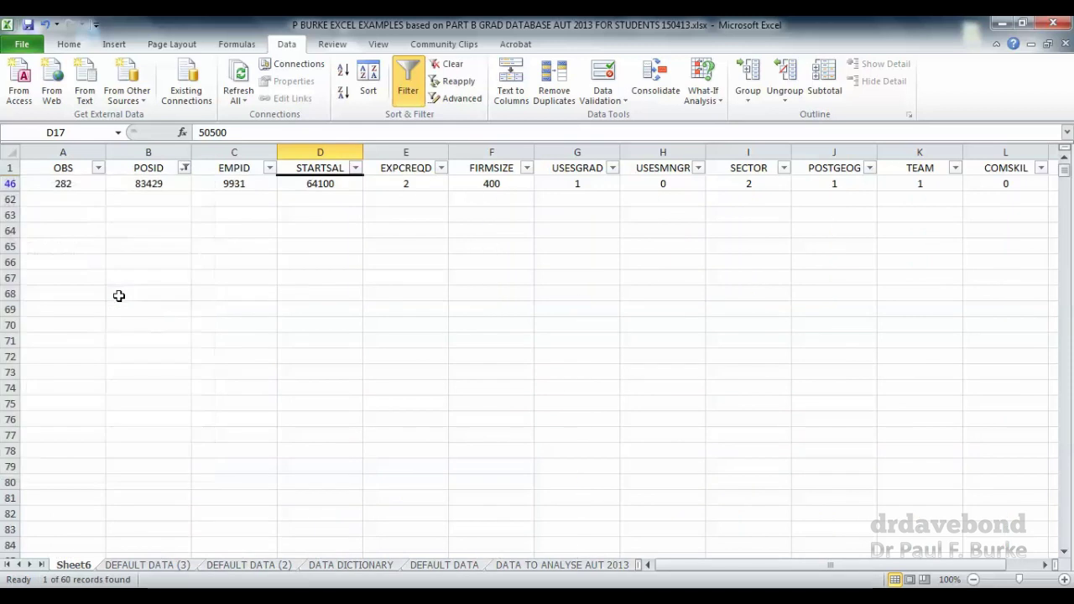
{"action": "key", "text": "Left"}
{"action": "key", "text": "Left"}
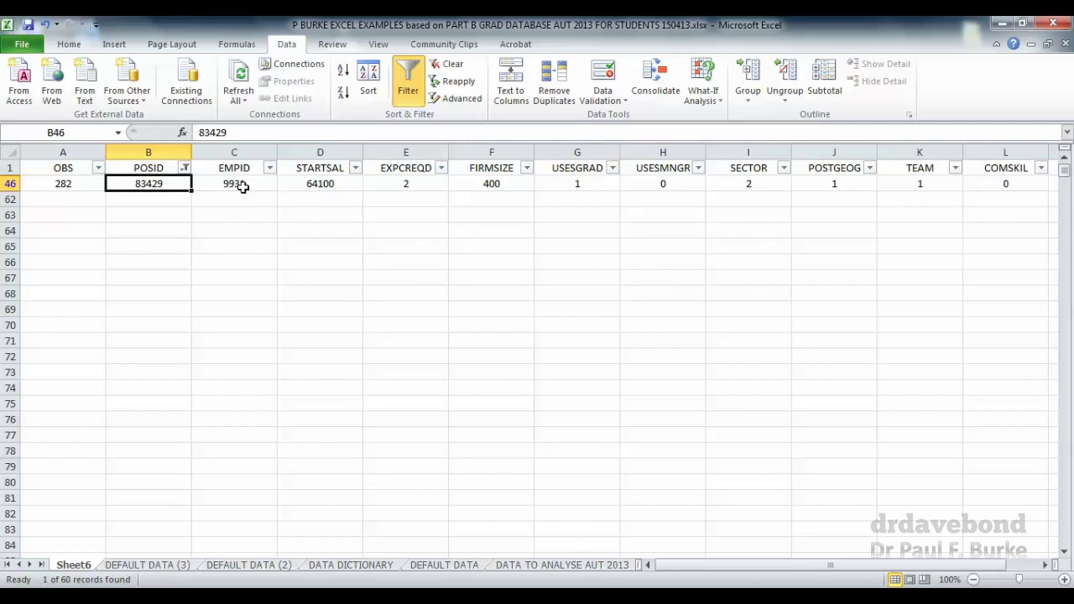
- Reselect all POSID values so all 60 records, starting with STARTSAL 34600, show again
{"action": "left_click", "coordinate": [184, 168]}
{"action": "left_click", "coordinate": [50, 312]}
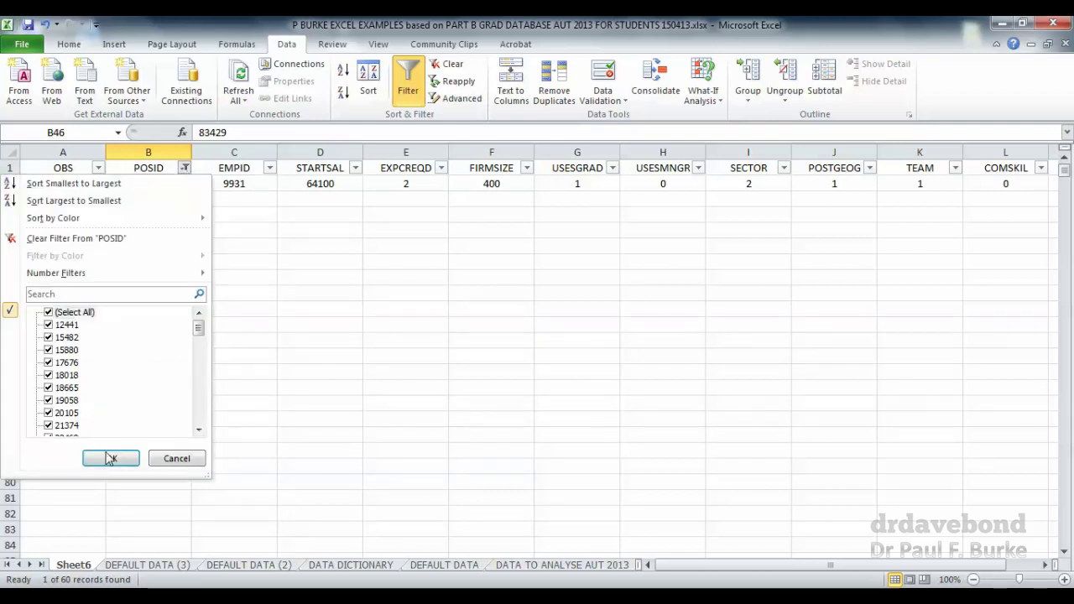
{"action": "left_click", "coordinate": [111, 458]}
{"action": "left_click", "coordinate": [348, 195]}
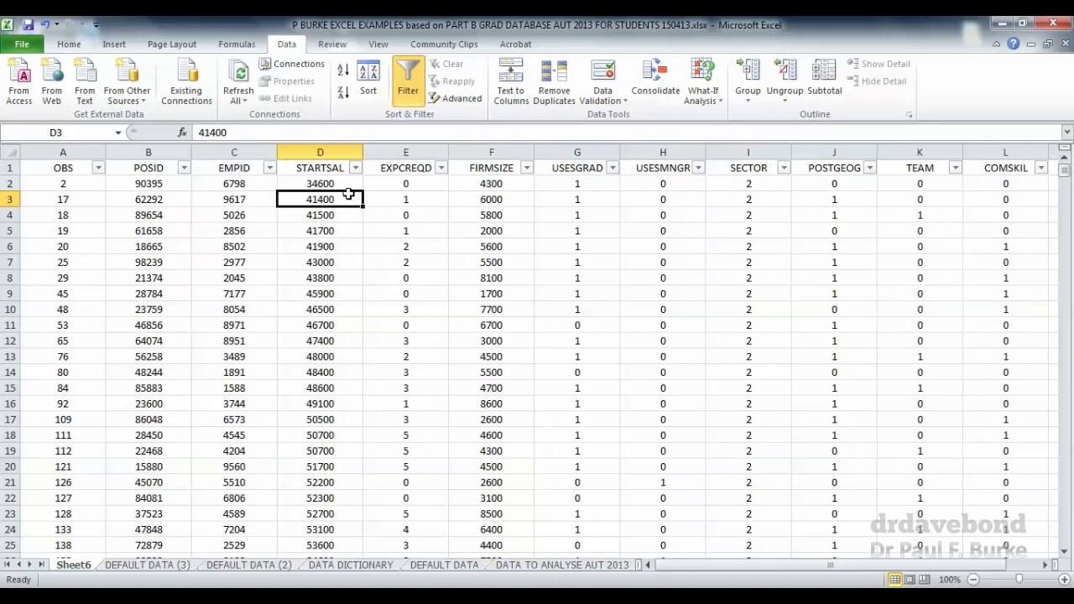
- Filter STARTSAL to show only salaries greater than 50000
{"action": "left_click", "coordinate": [355, 167]}
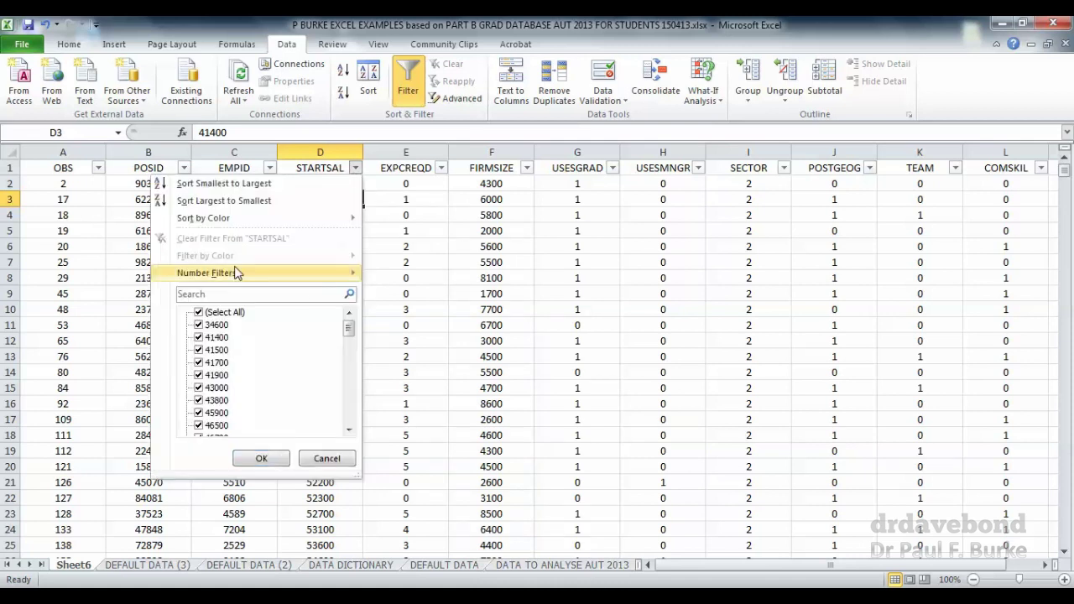
{"action": "mouse_move", "coordinate": [244, 273]}
{"action": "left_click", "coordinate": [427, 314]}
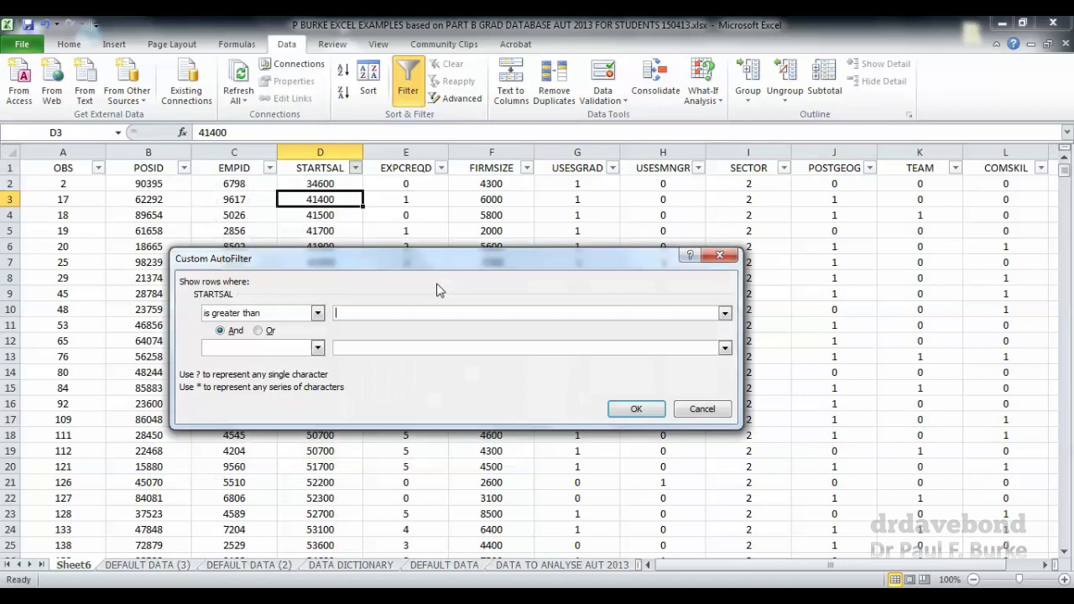
{"action": "type", "text": "50000"}
{"action": "key", "text": "Return"}
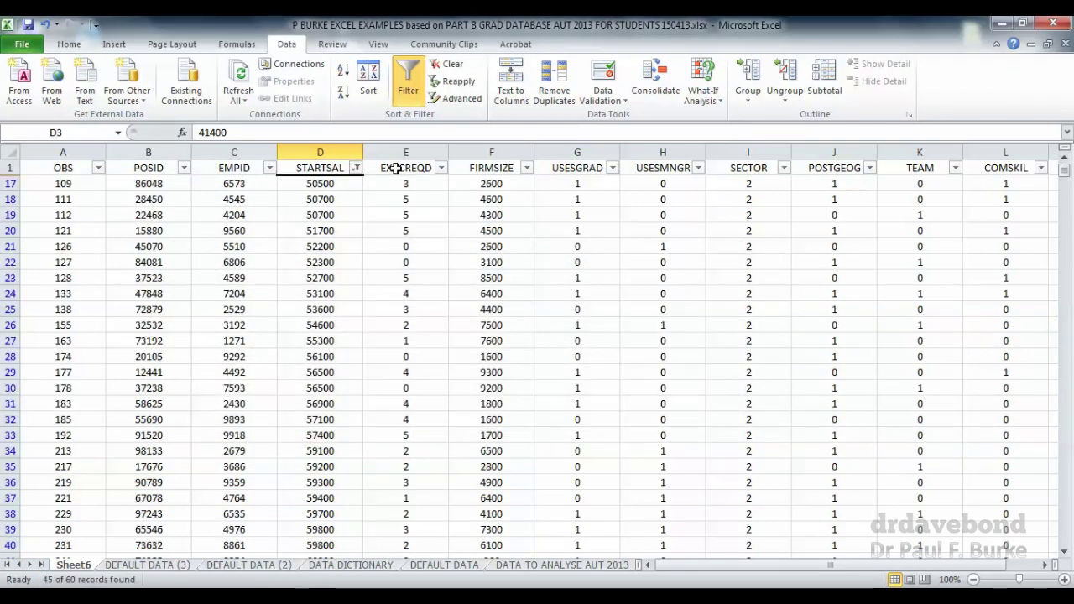
- Exclude EXPCREQD values 4 and 5, leaving 27 of 60 records, and check row 25
{"action": "left_click", "coordinate": [442, 169]}
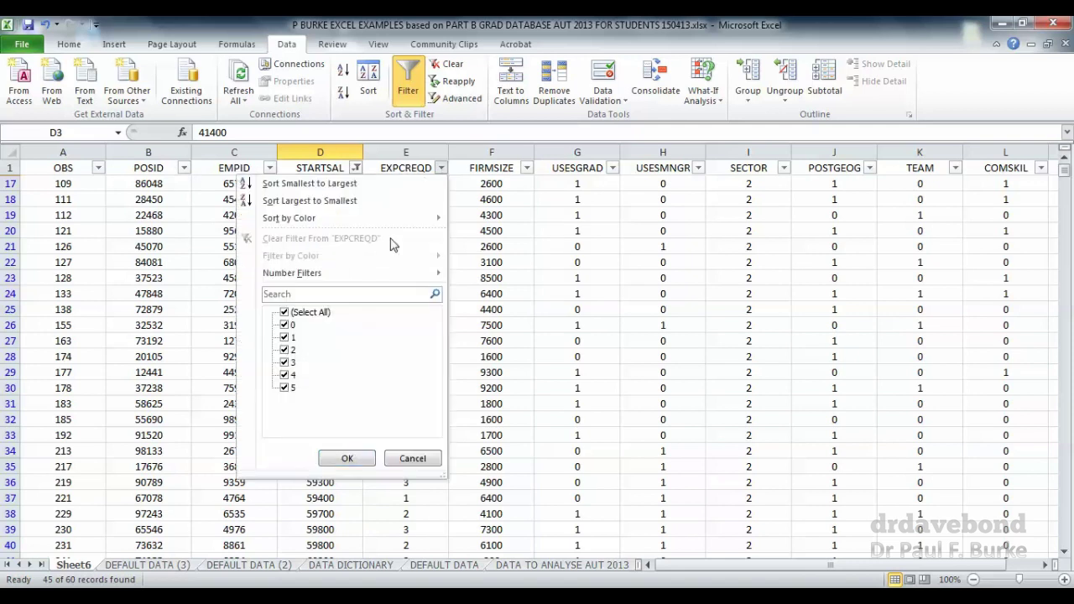
{"action": "left_click", "coordinate": [289, 375]}
{"action": "left_click", "coordinate": [289, 388]}
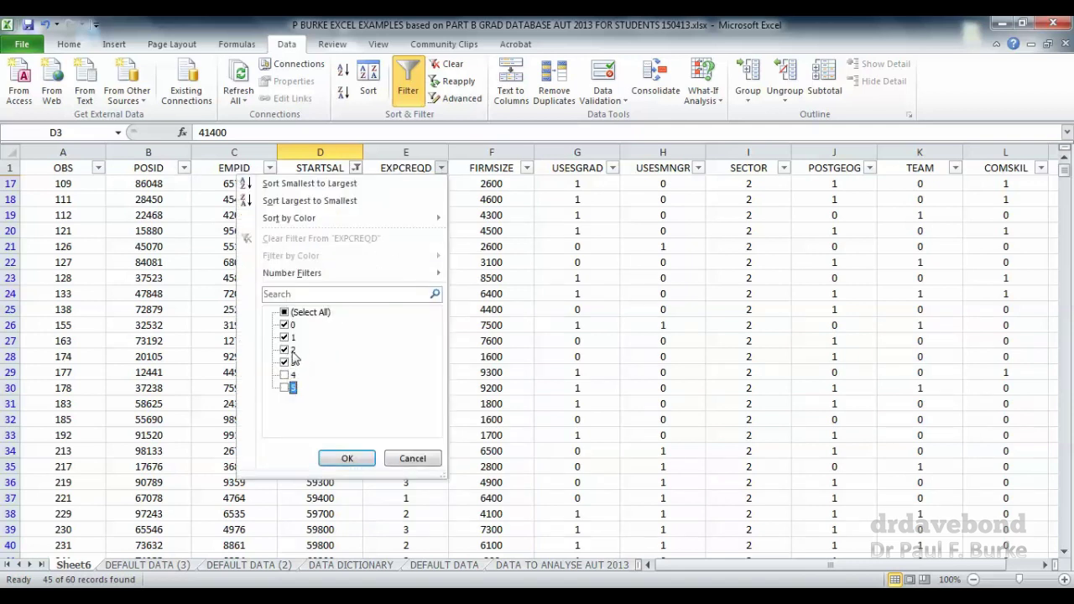
{"action": "left_click", "coordinate": [346, 458]}
{"action": "left_click", "coordinate": [322, 231]}
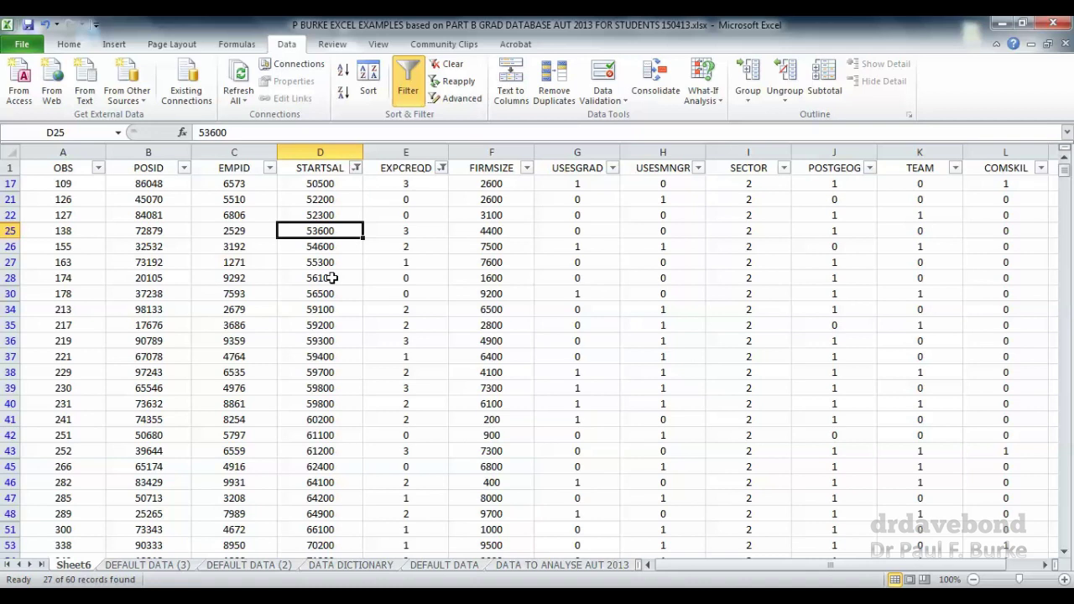
{"action": "left_click", "coordinate": [440, 235]}
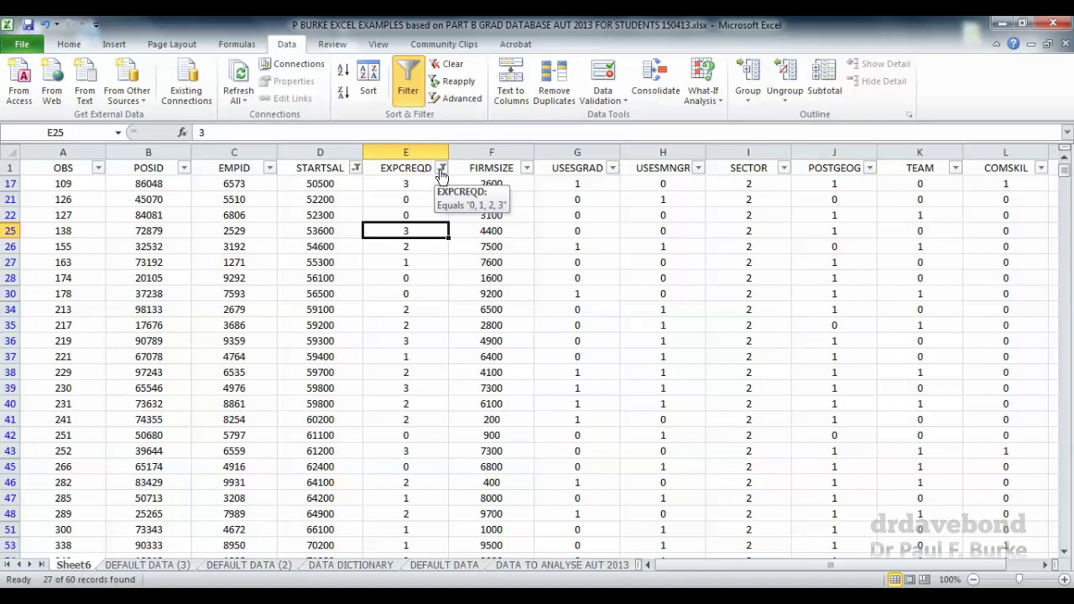
- Restore all STARTSAL values, then toggle Data > Filter off and on to reset every filter
{"action": "left_click", "coordinate": [356, 169]}
{"action": "left_click", "coordinate": [225, 313]}
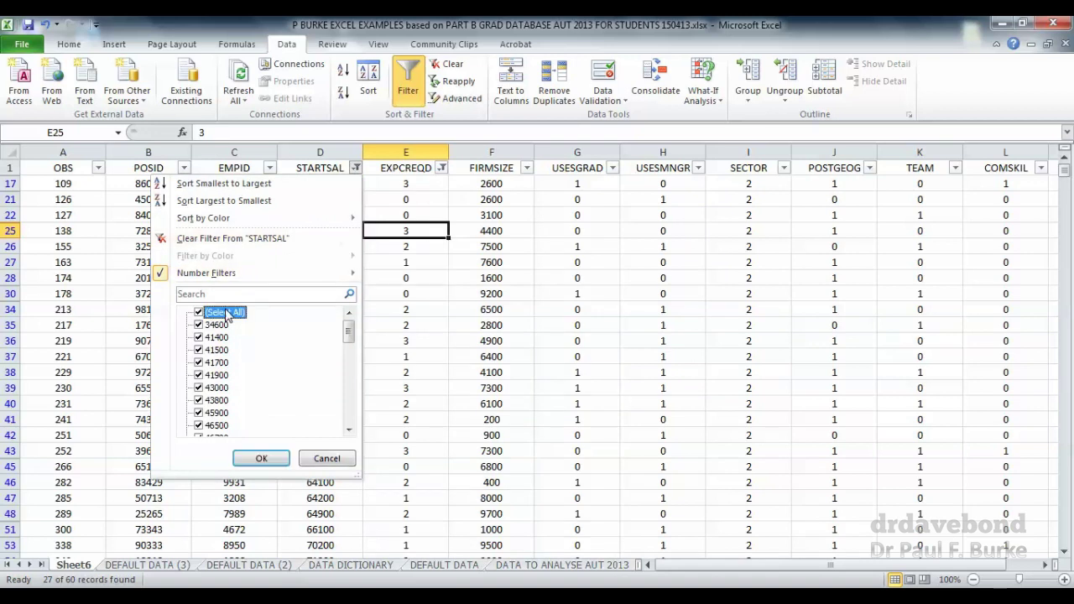
{"action": "left_click", "coordinate": [261, 458]}
{"action": "left_click", "coordinate": [338, 292]}
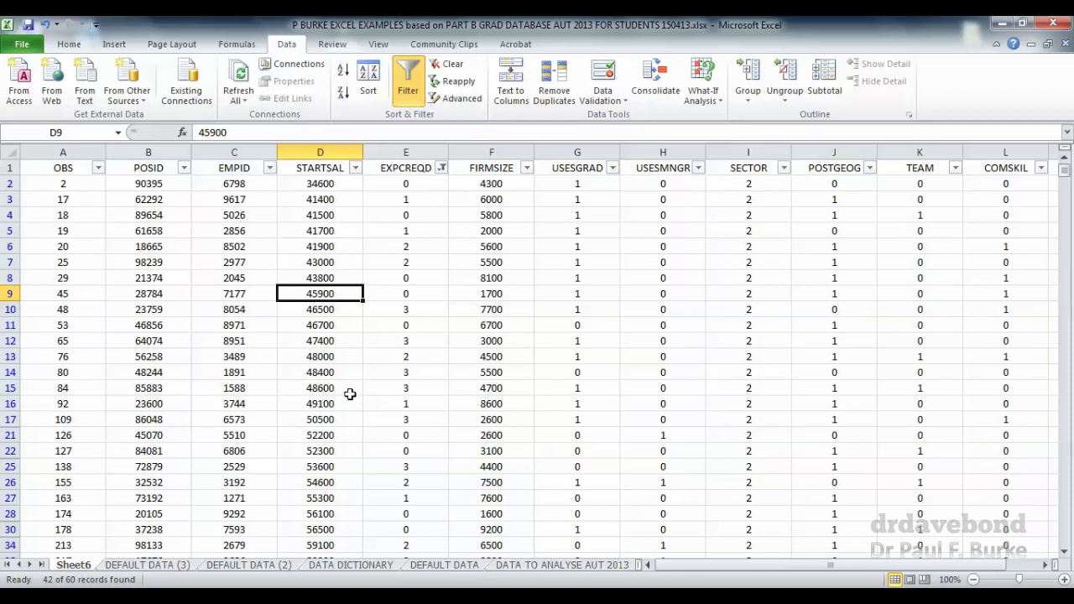
{"action": "left_click", "coordinate": [420, 98]}
{"action": "left_click", "coordinate": [419, 98]}
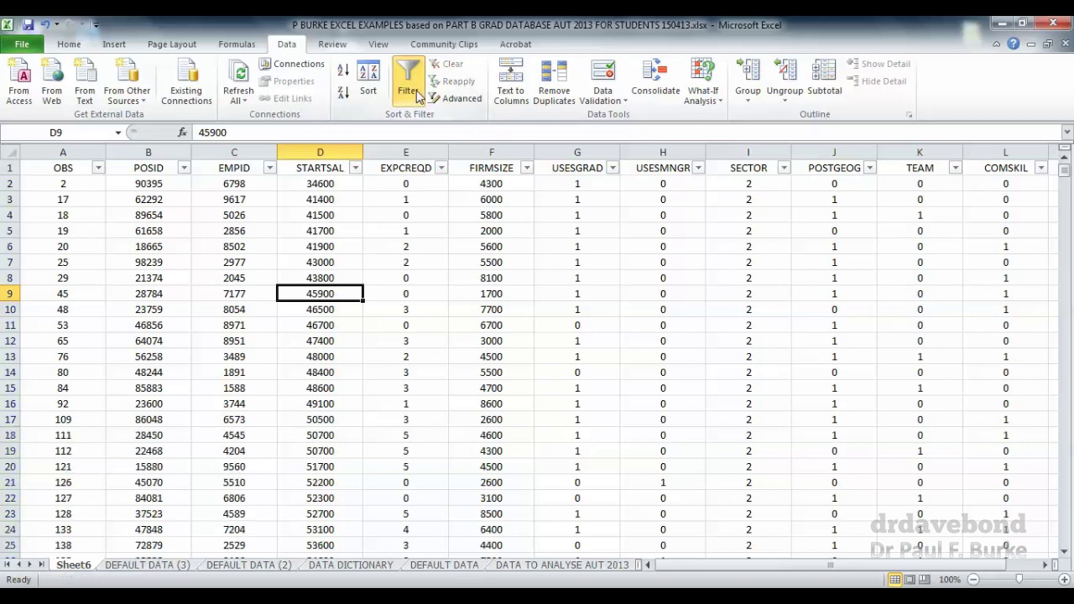
{"action": "left_click", "coordinate": [614, 221]}
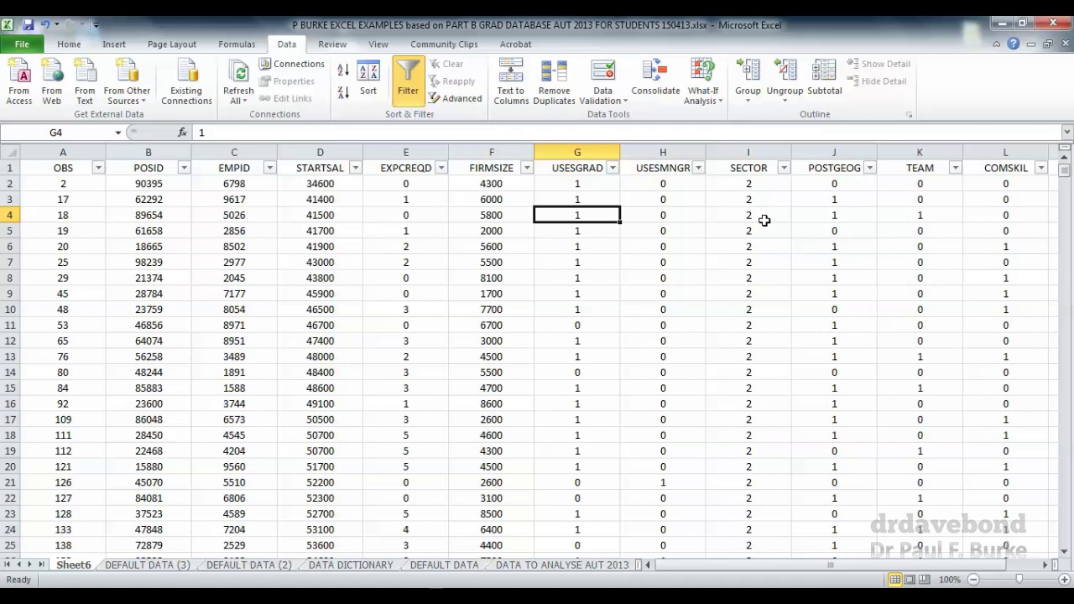
- Filter the USESMNGR column to value 1 only, showing 23 of 60 records
{"action": "left_click", "coordinate": [678, 186]}
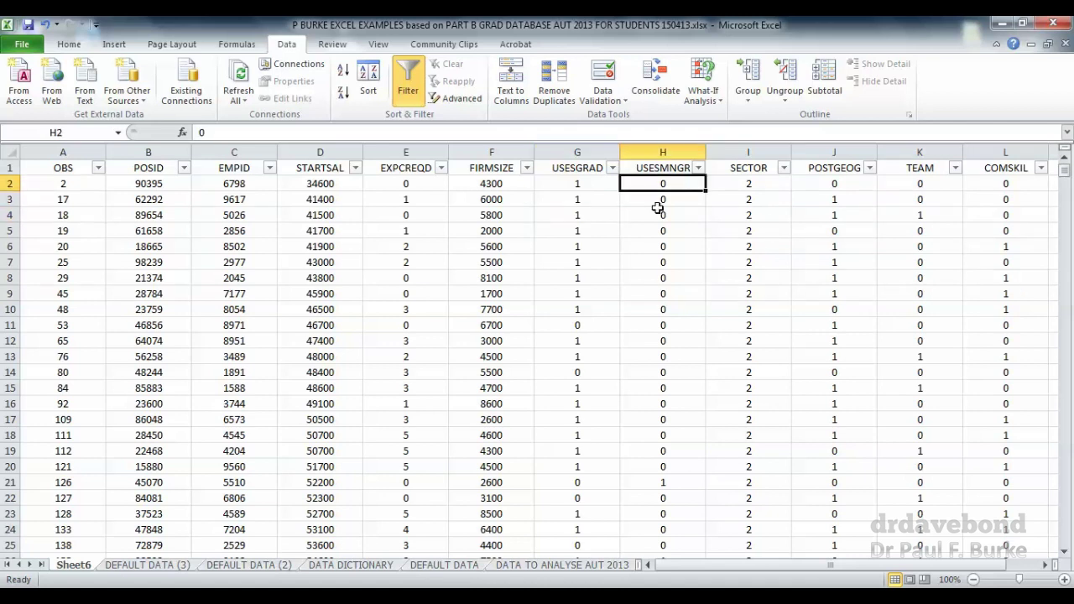
{"action": "left_click", "coordinate": [699, 168]}
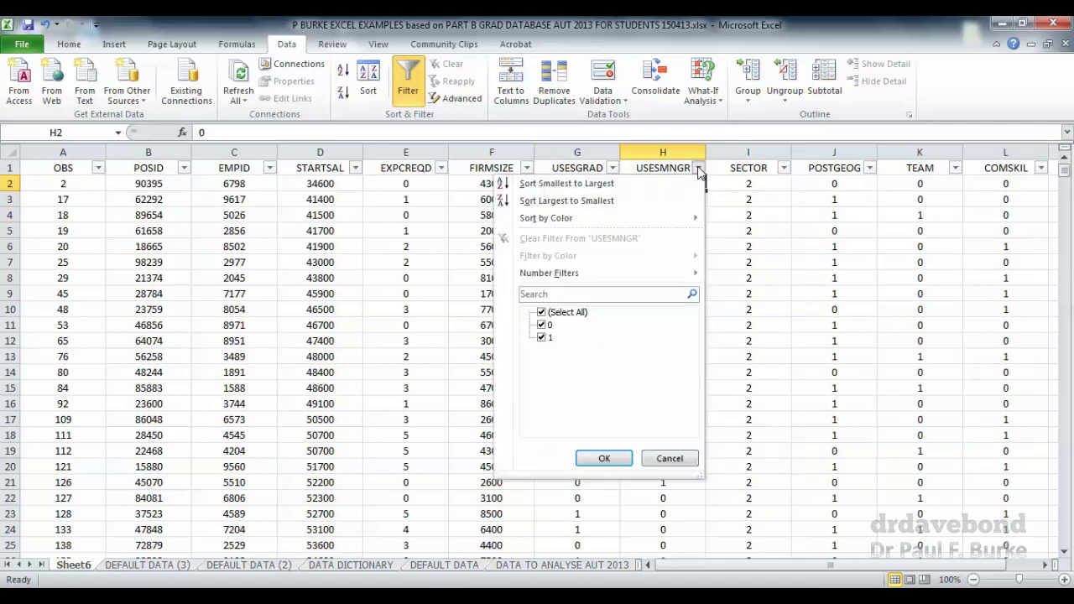
{"action": "left_click", "coordinate": [542, 326]}
{"action": "left_click", "coordinate": [604, 460]}
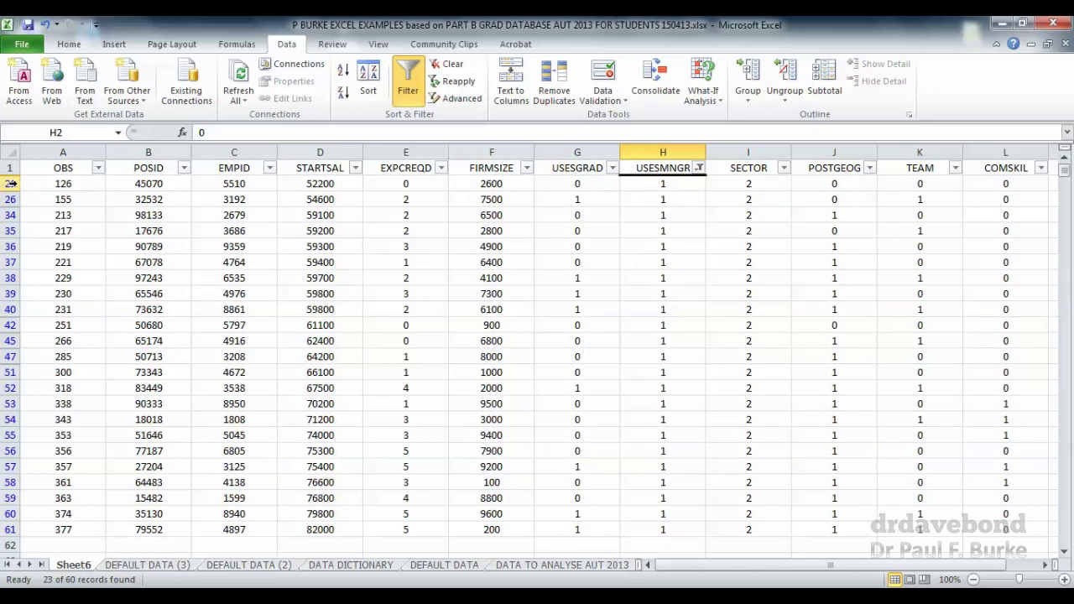
- Delete all 23 visible USESMNGR = 1 rows with Delete Row
{"action": "left_click_drag", "start_coordinate": [12, 184], "coordinate": [23, 529]}
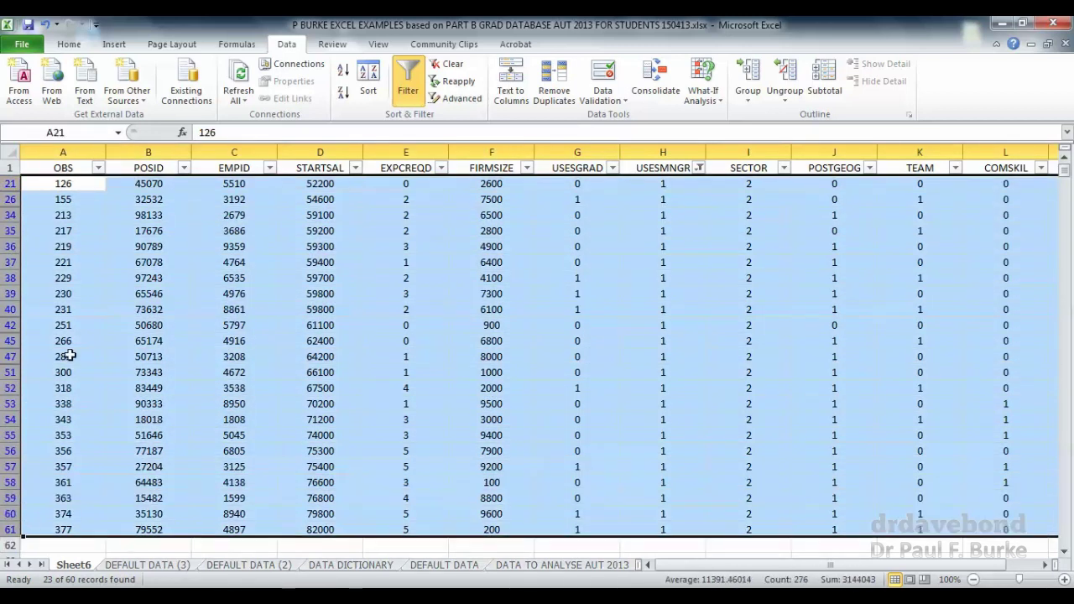
{"action": "right_click", "coordinate": [74, 309]}
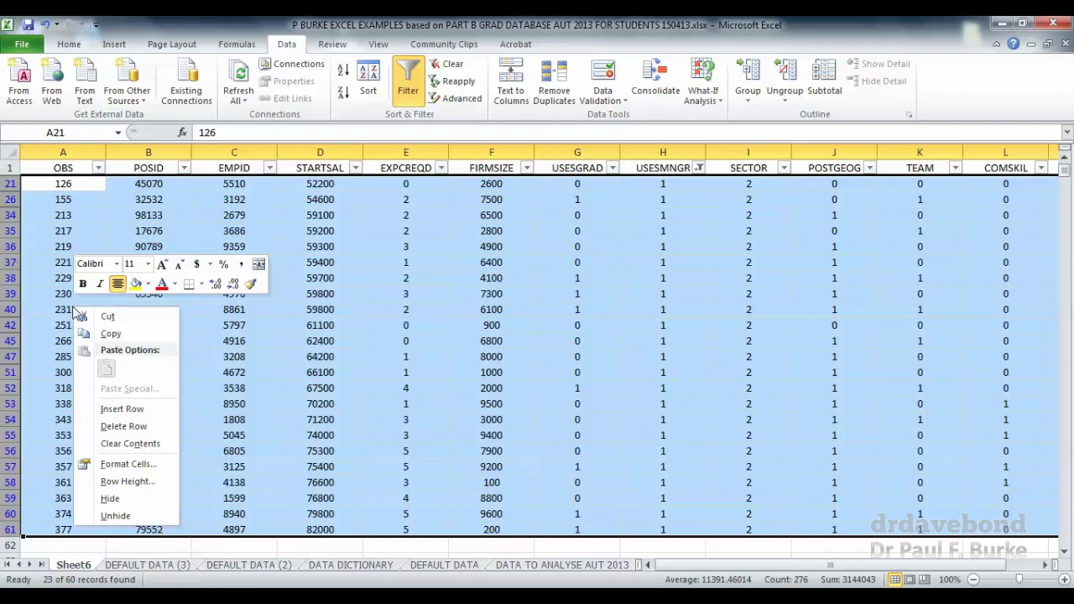
{"action": "left_click", "coordinate": [124, 428]}
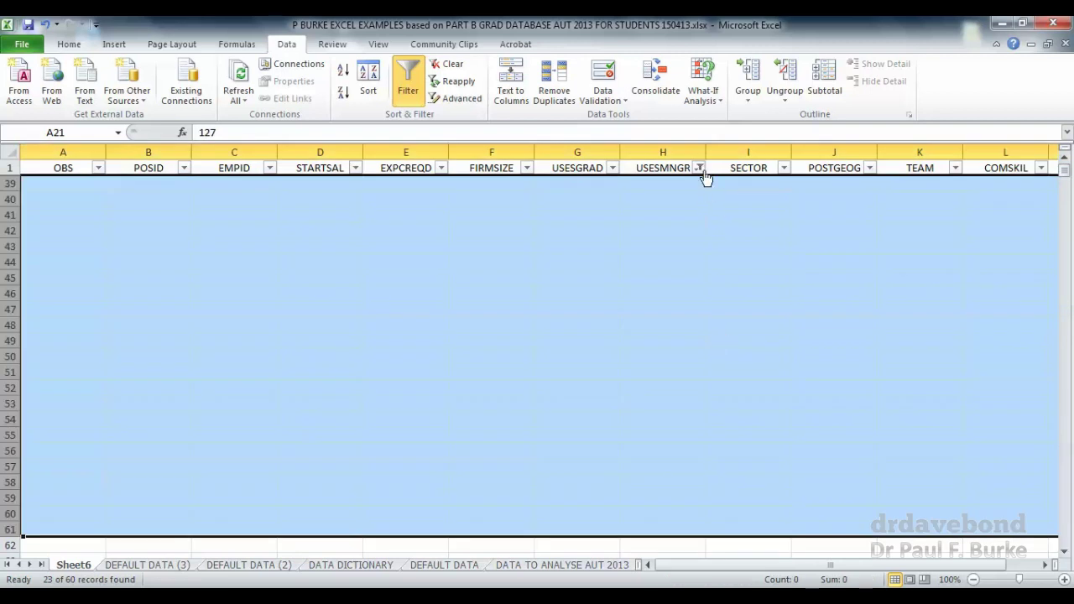
{"action": "left_click", "coordinate": [700, 168]}
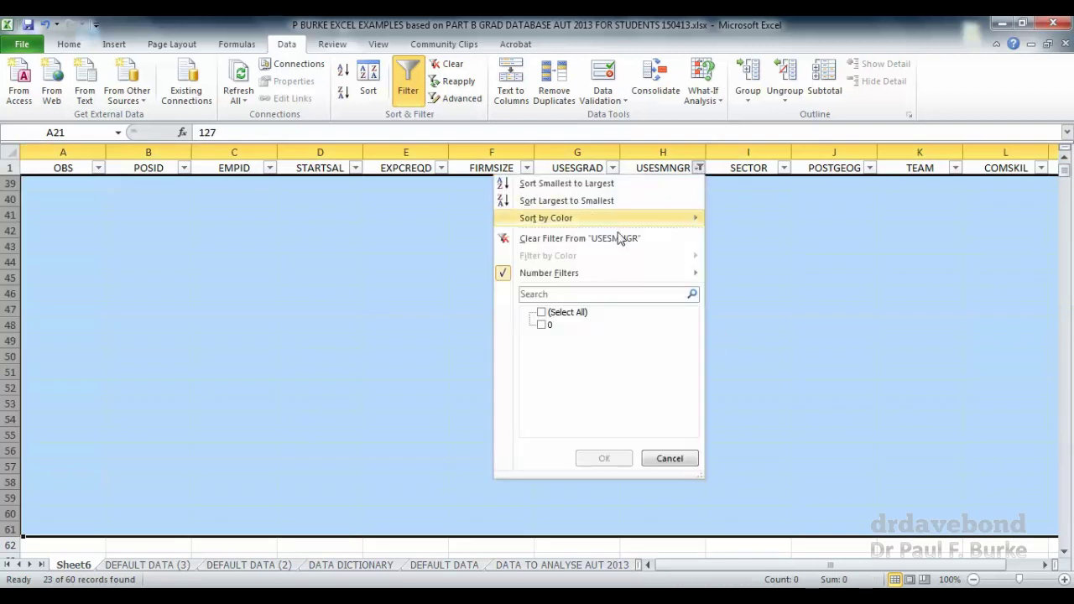
- Select all USESMNGR values again to show the 37 remaining records, returning to cell A2
{"action": "left_click", "coordinate": [543, 325]}
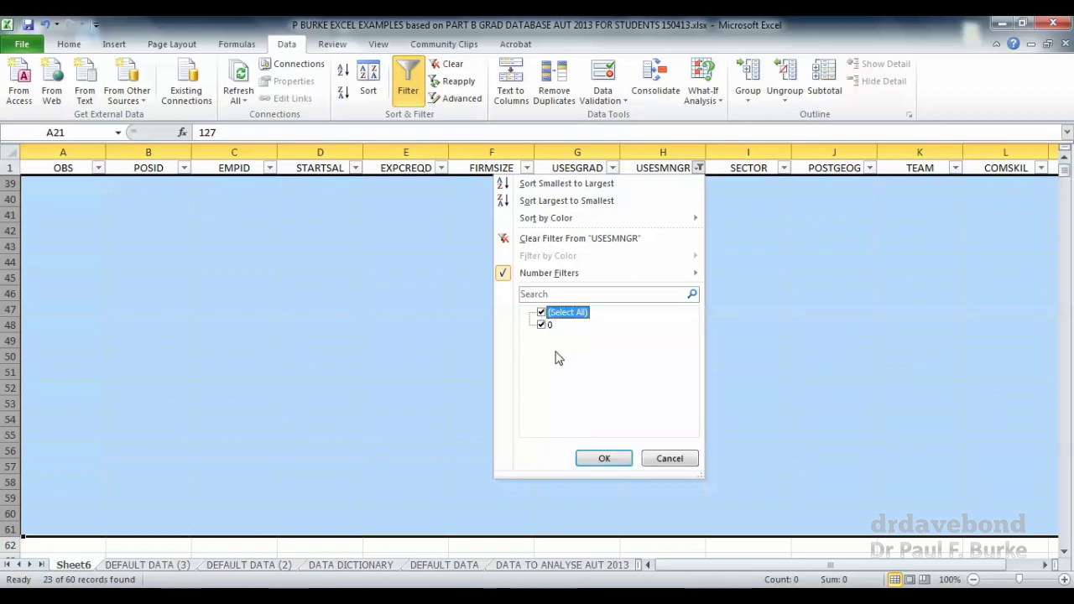
{"action": "left_click", "coordinate": [615, 463]}
{"action": "left_click", "coordinate": [663, 220]}
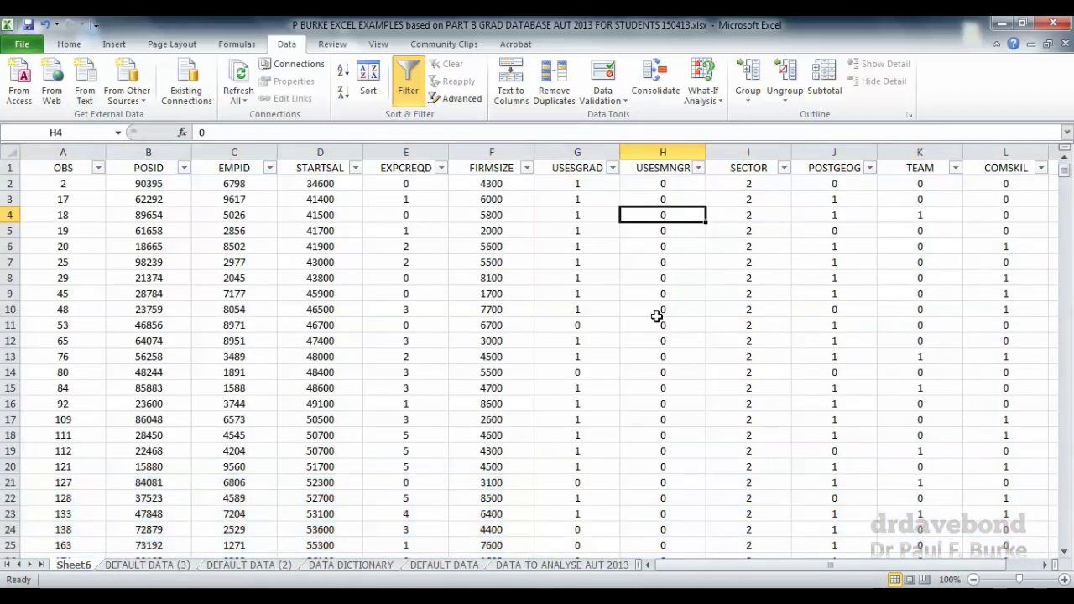
{"action": "scroll", "coordinate": [656, 316], "scroll_direction": "down", "scroll_amount": 5}
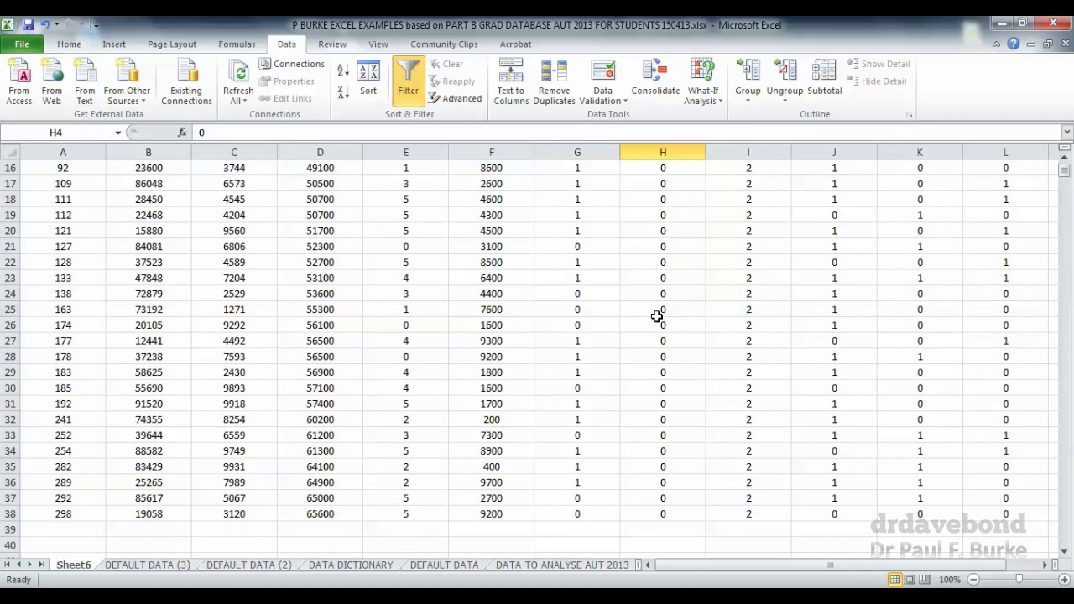
{"action": "scroll", "coordinate": [656, 316], "scroll_direction": "up", "scroll_amount": 5}
{"action": "left_click", "coordinate": [711, 264]}
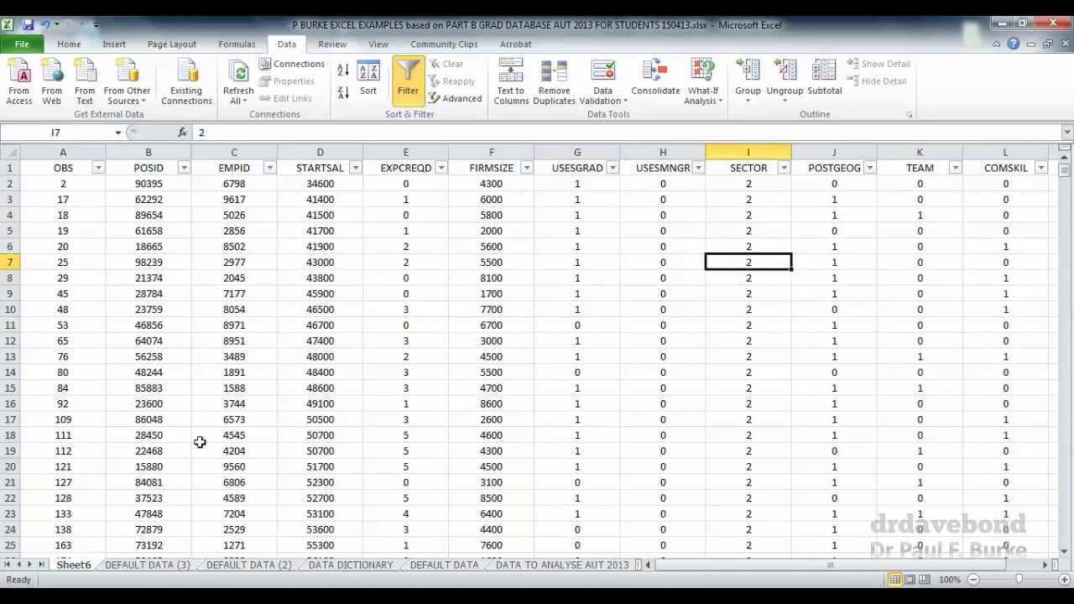
{"action": "left_click", "coordinate": [62, 186]}
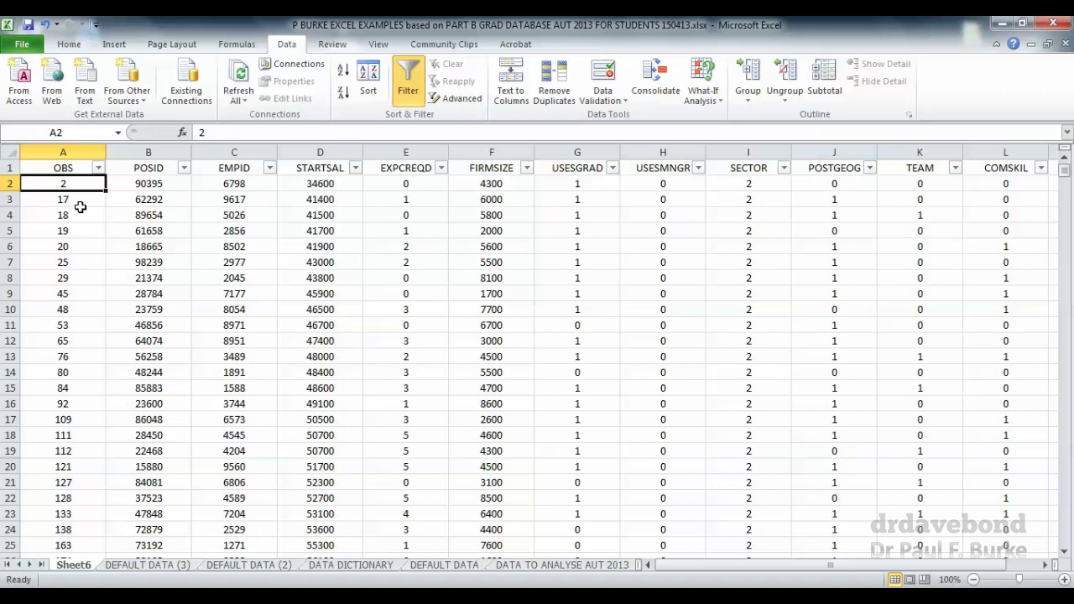
- Turn filtering off on the DEFAULT DATA (3) sheet so all its rows show
{"action": "left_click", "coordinate": [154, 566]}
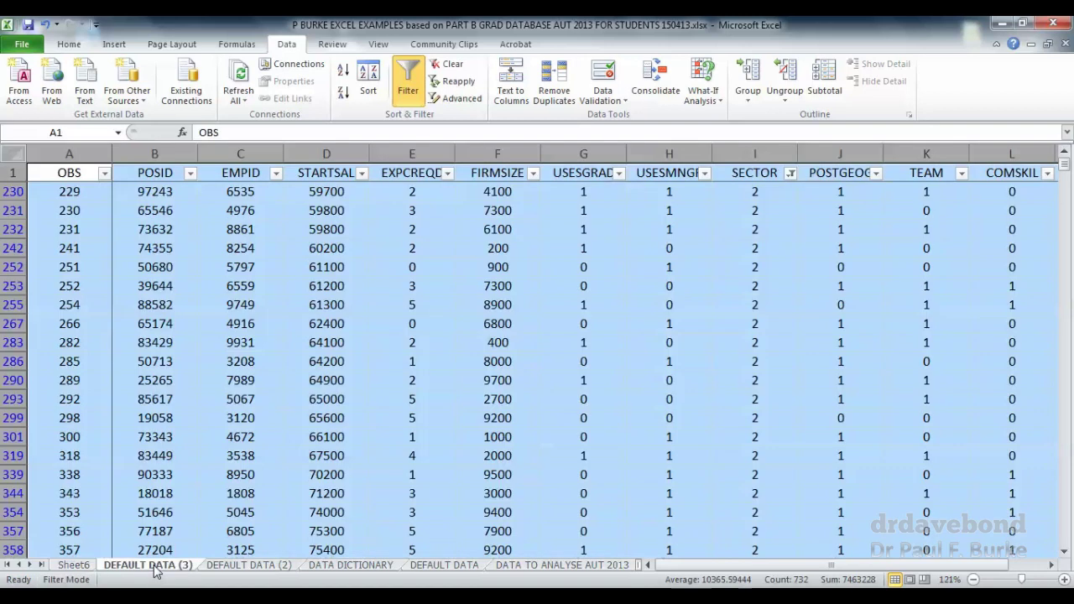
{"action": "left_click", "coordinate": [408, 82]}
{"action": "left_click", "coordinate": [435, 217]}
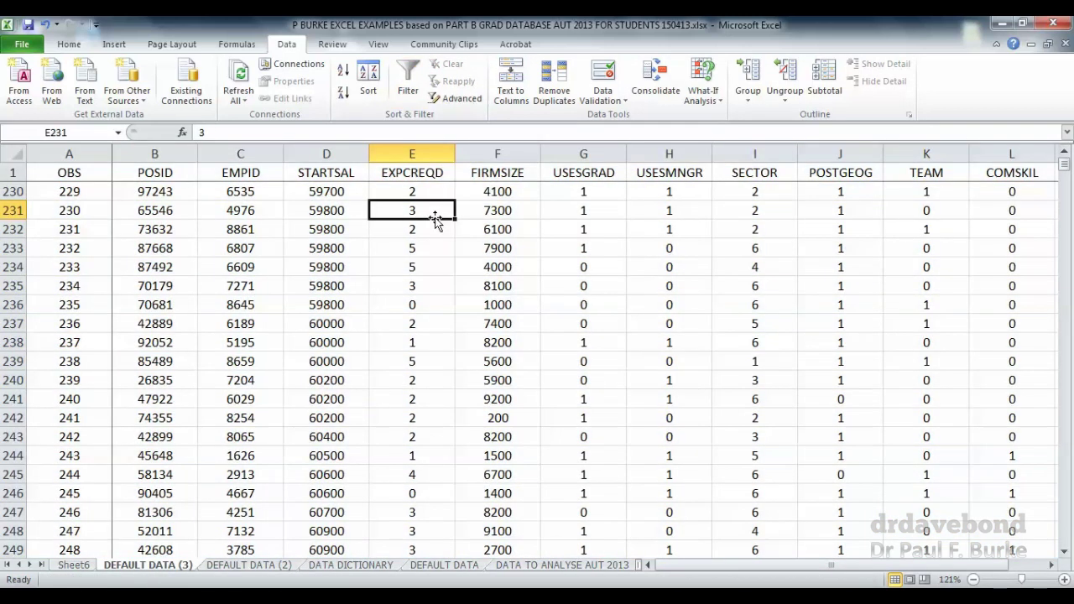